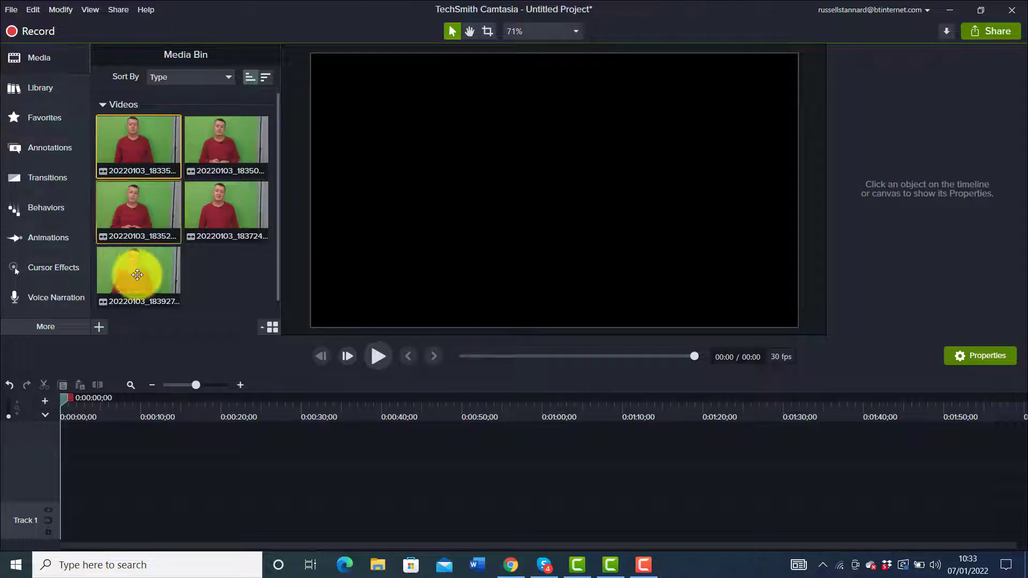
Place the green-screen video 20220103_183355 from the Media Bin at the start of Track 1
left_click_drag(134, 271, 65, 526)
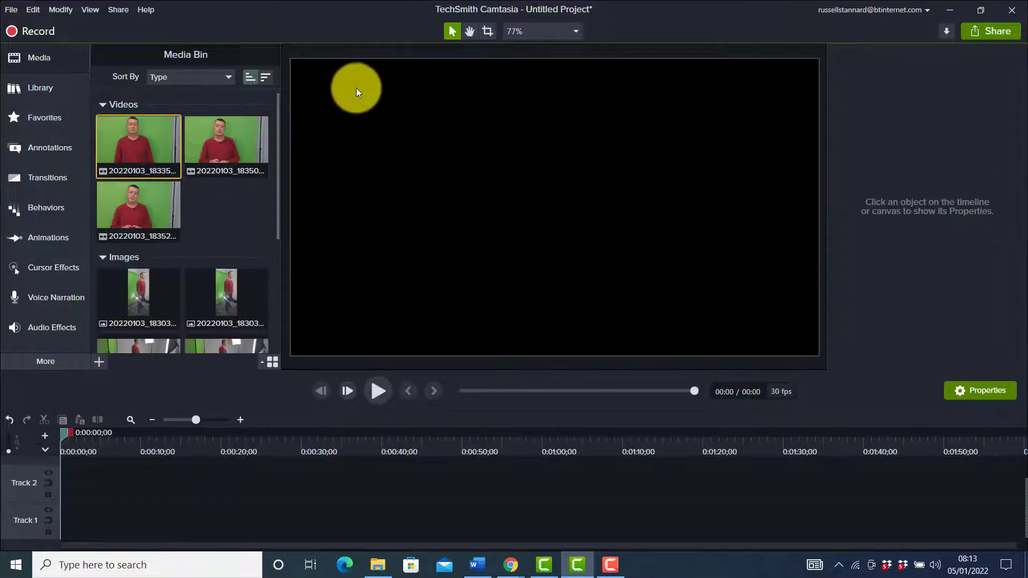
left_click(134, 155)
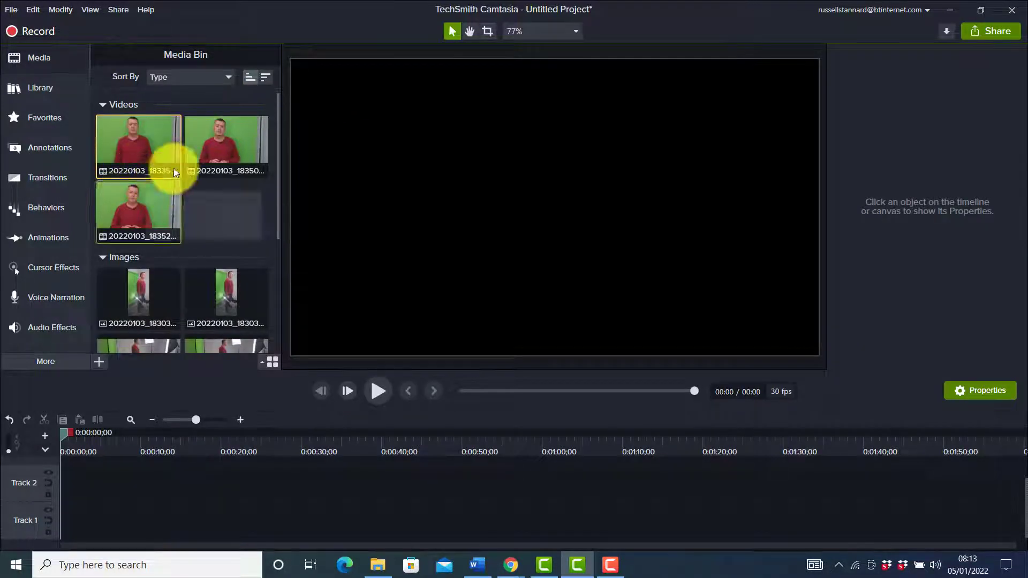
left_click_drag(137, 142, 50, 511)
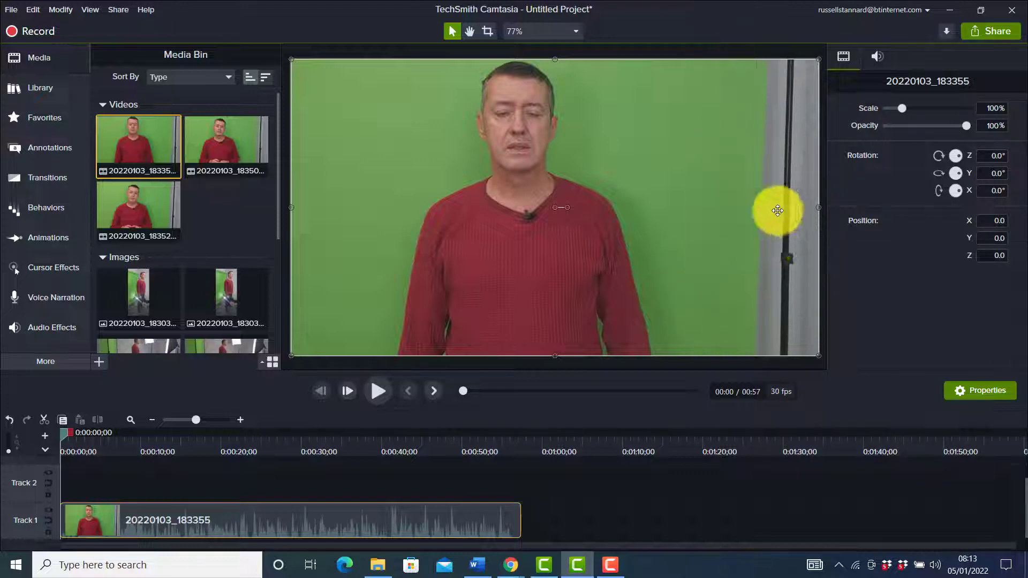
Crop the clip's right and left sides so only the presenter and the surrounding green backdrop remain
left_click(488, 30)
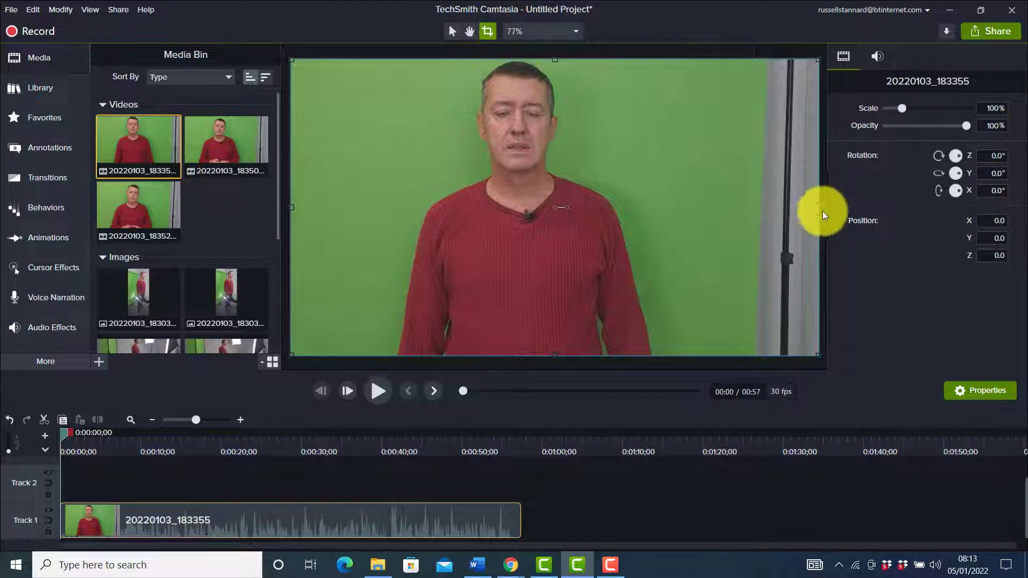
left_click_drag(819, 208, 668, 220)
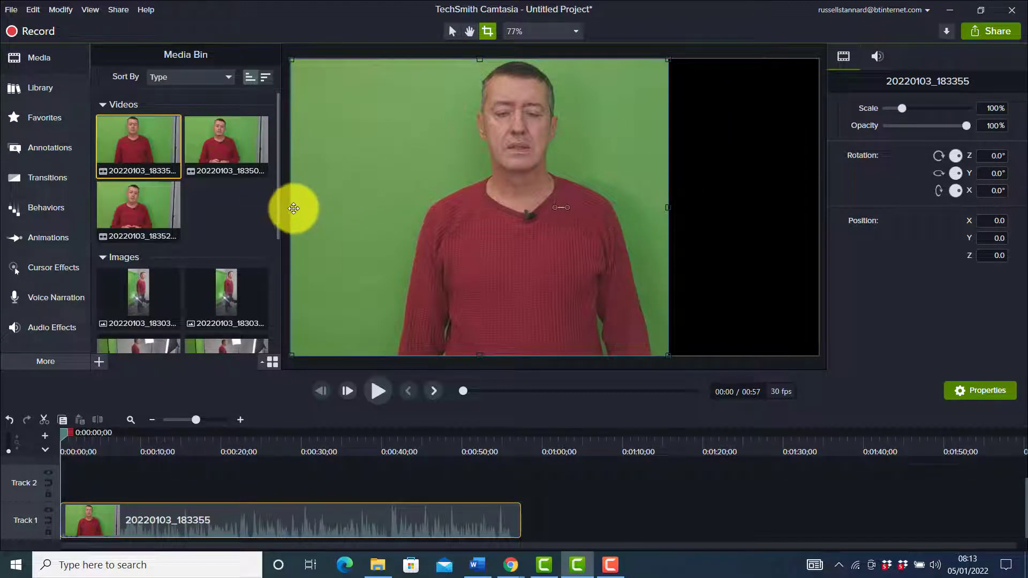
left_click_drag(292, 208, 376, 221)
Shrink the cropped clip to about 52% and place it in the canvas's lower-right corner, at about X 468.8, Y -173.4
left_click(452, 30)
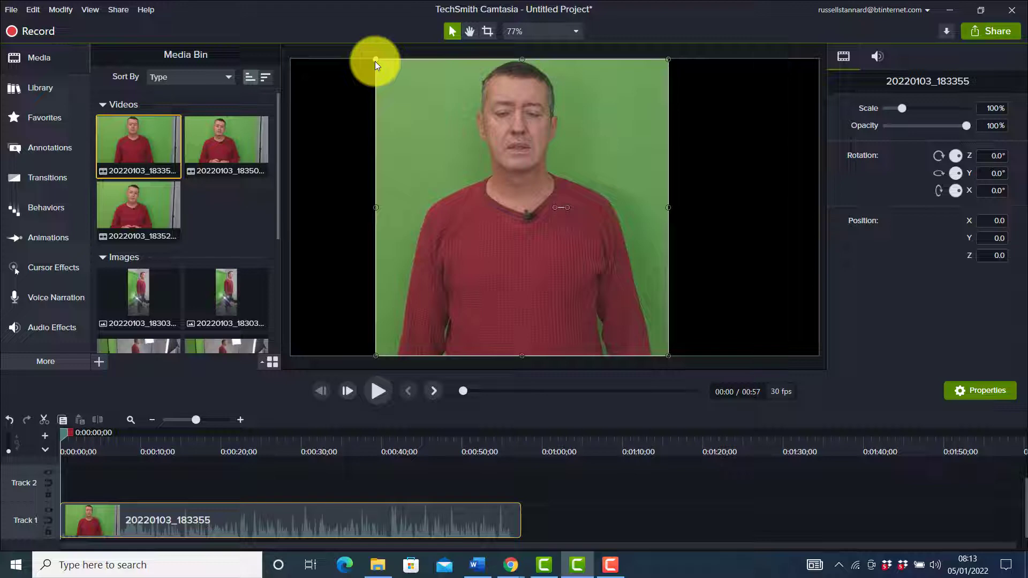
left_click_drag(376, 60, 517, 203)
left_click_drag(628, 270, 761, 273)
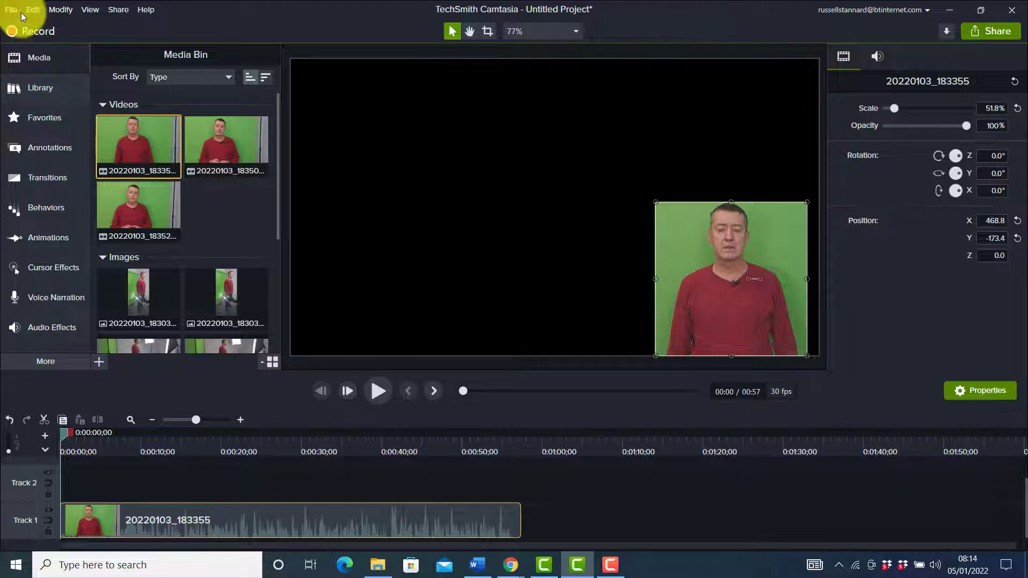
Apply the Remove a Color visual effect to the presenter clip
left_click(47, 361)
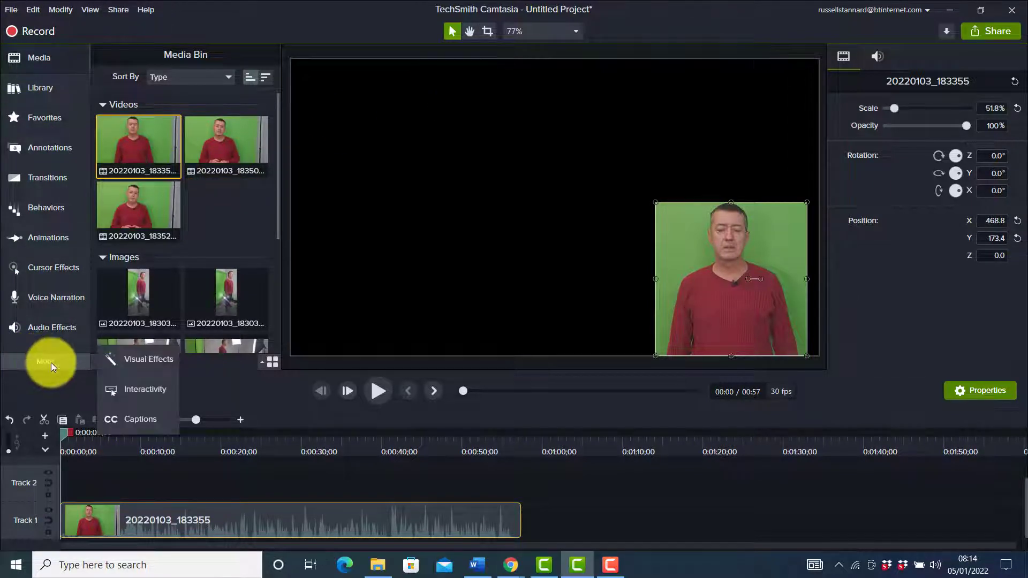
left_click(150, 360)
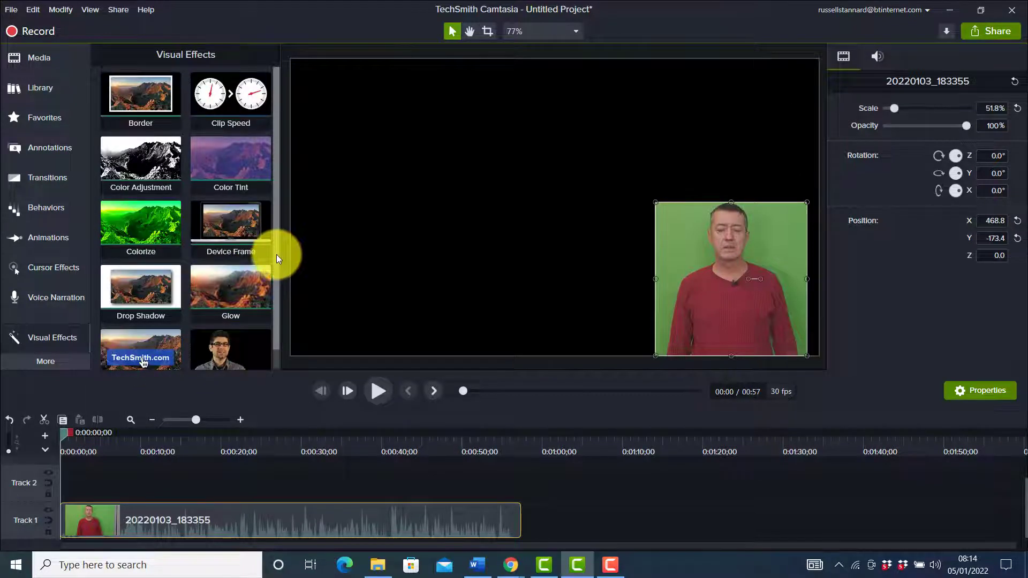
scroll(276, 255, "down", 1)
left_click_drag(226, 342, 688, 239)
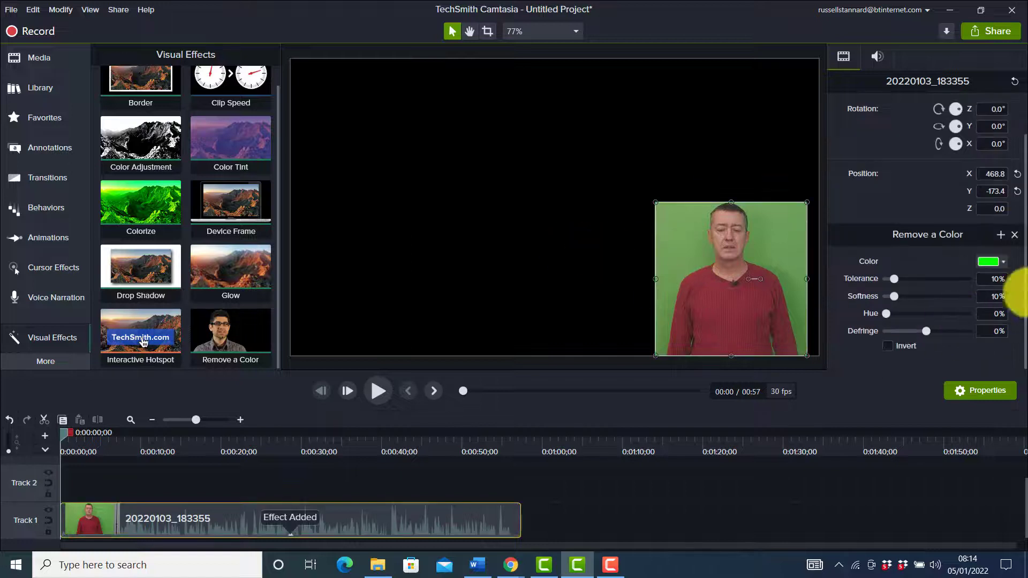
Set the color to remove by sampling the green backdrop (#5D8E4A) beside the presenter's head
left_click(1003, 263)
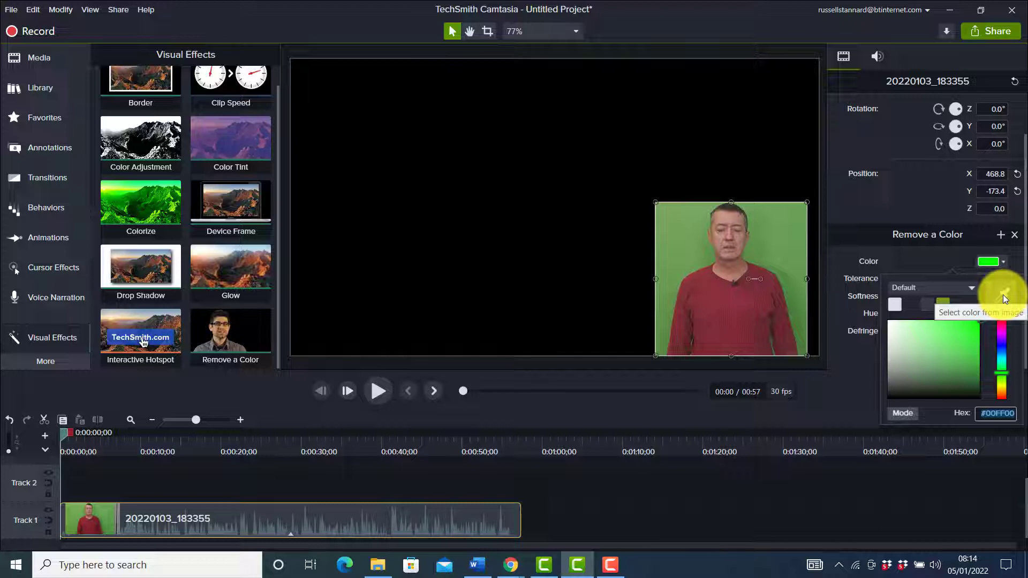
left_click(1004, 298)
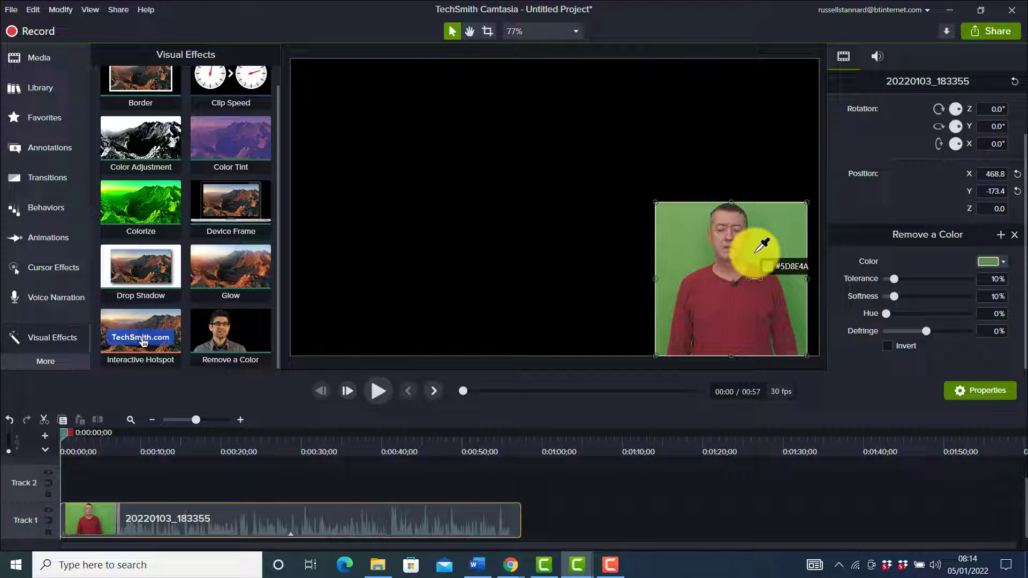
left_click(757, 251)
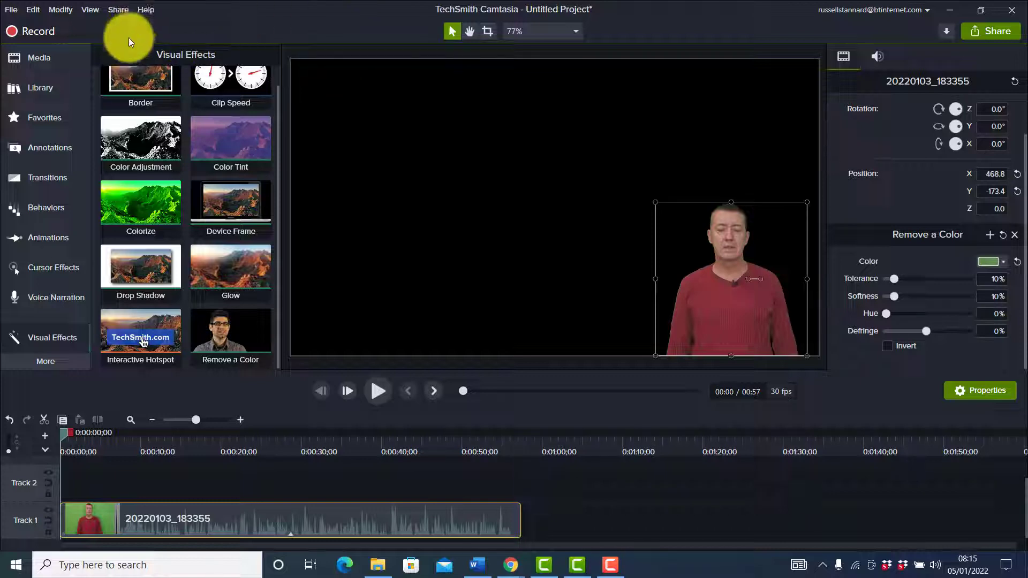
Import the moon-over-the-sea motion background video from the MotionBackgrounds folder in Pictures into the Media Bin
left_click(13, 10)
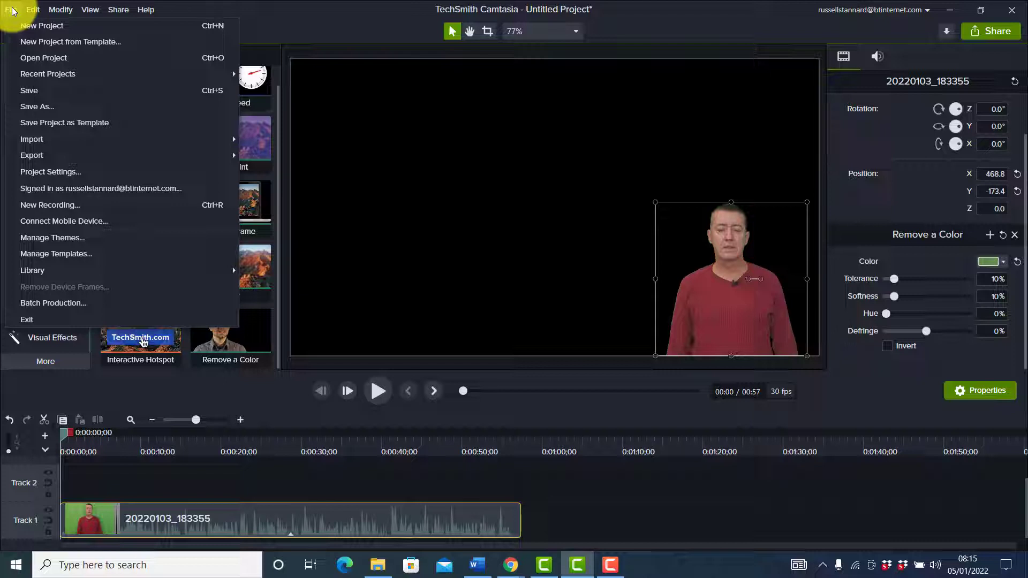
mouse_move(43, 140)
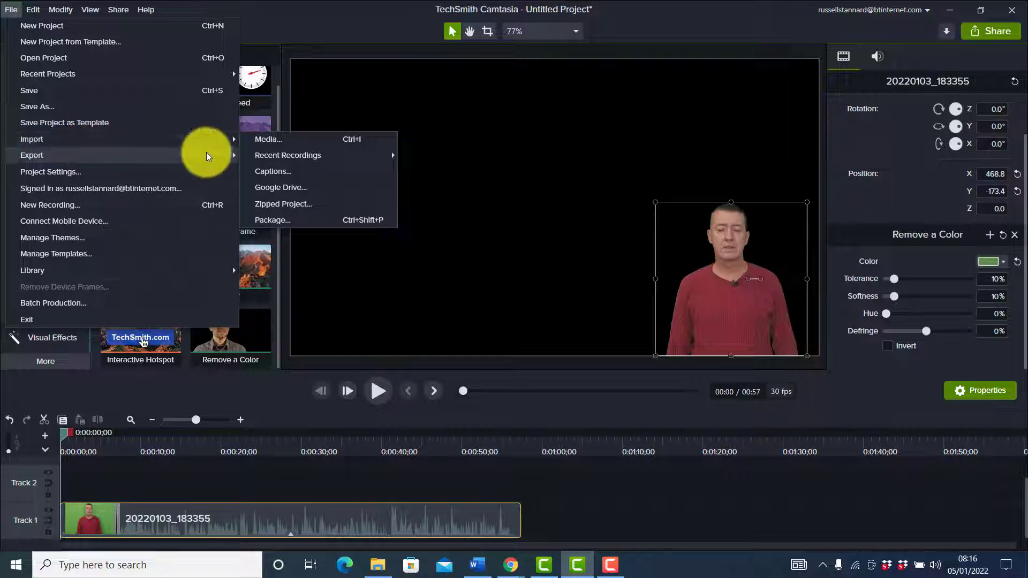
left_click(271, 140)
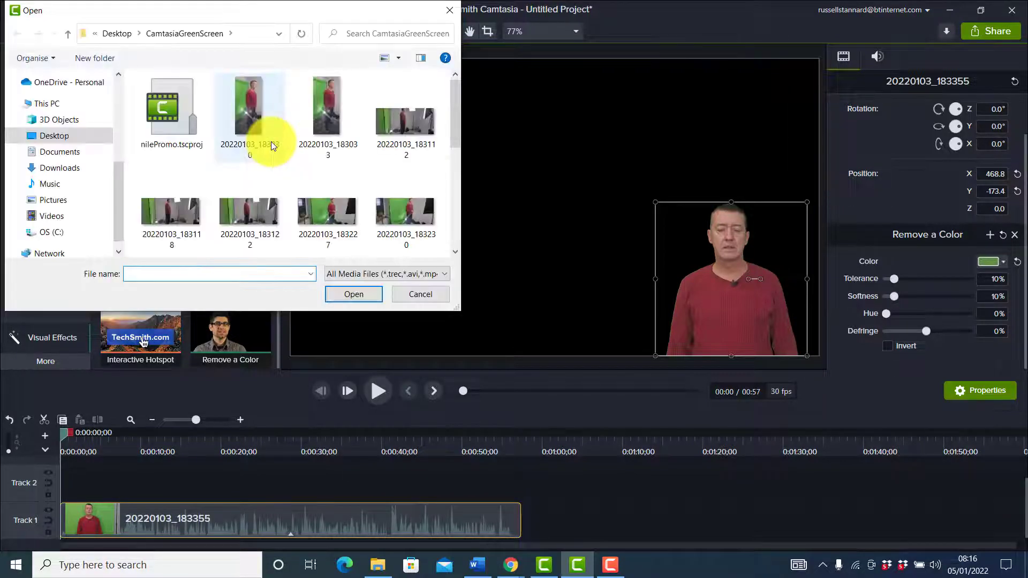
left_click(60, 199)
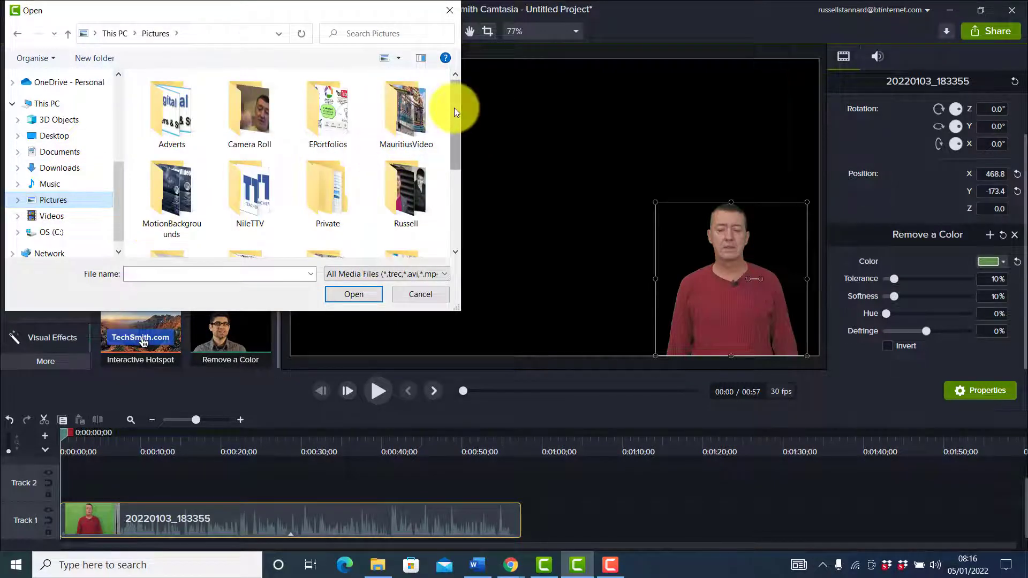
double_click(173, 182)
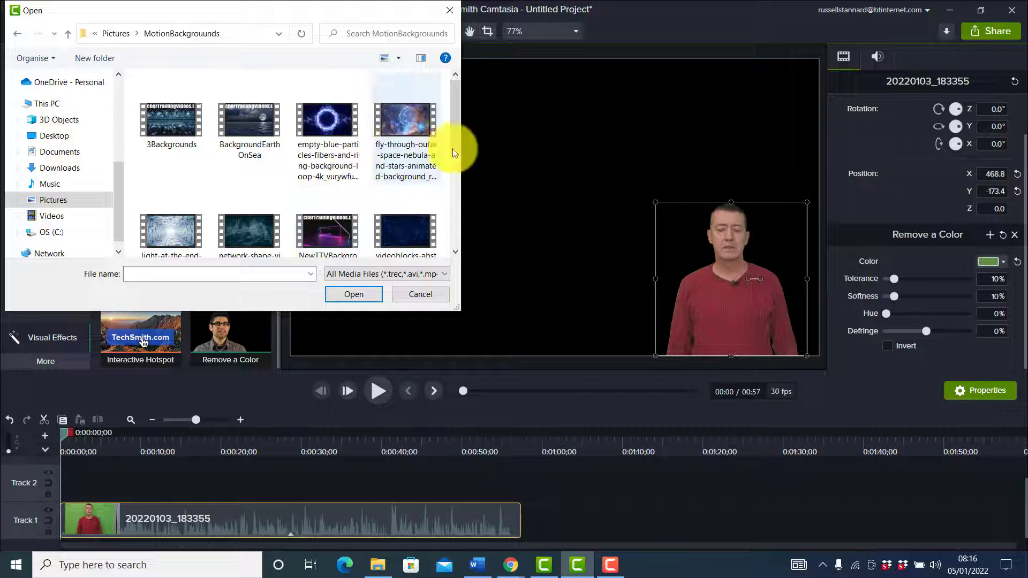
left_click_drag(455, 107, 458, 185)
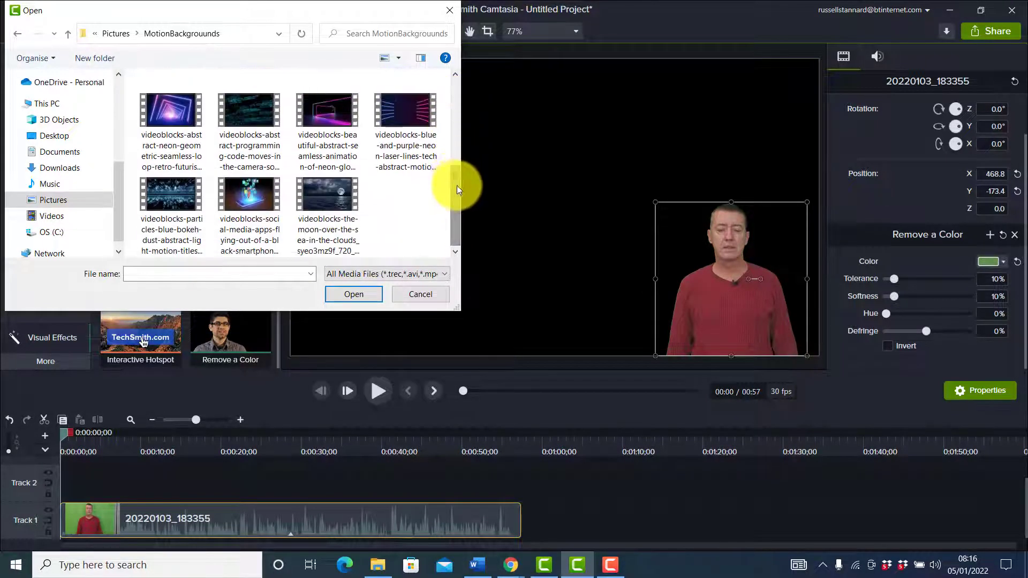
left_click(329, 199)
left_click(358, 296)
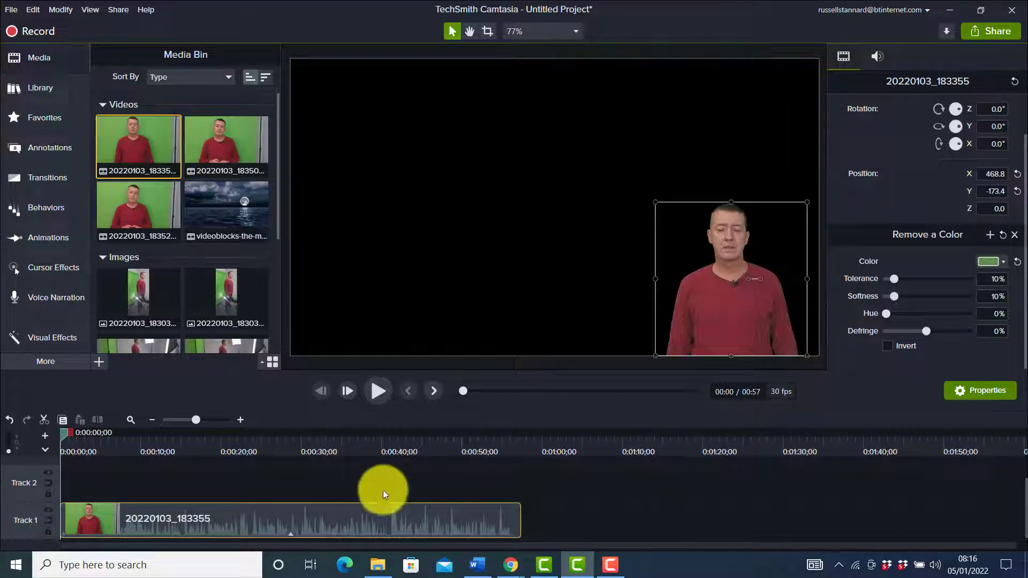
Move the presenter clip up to Track 2 and line up three copies of the moon-over-the-sea video end to end on Track 1
left_click_drag(316, 529, 285, 475)
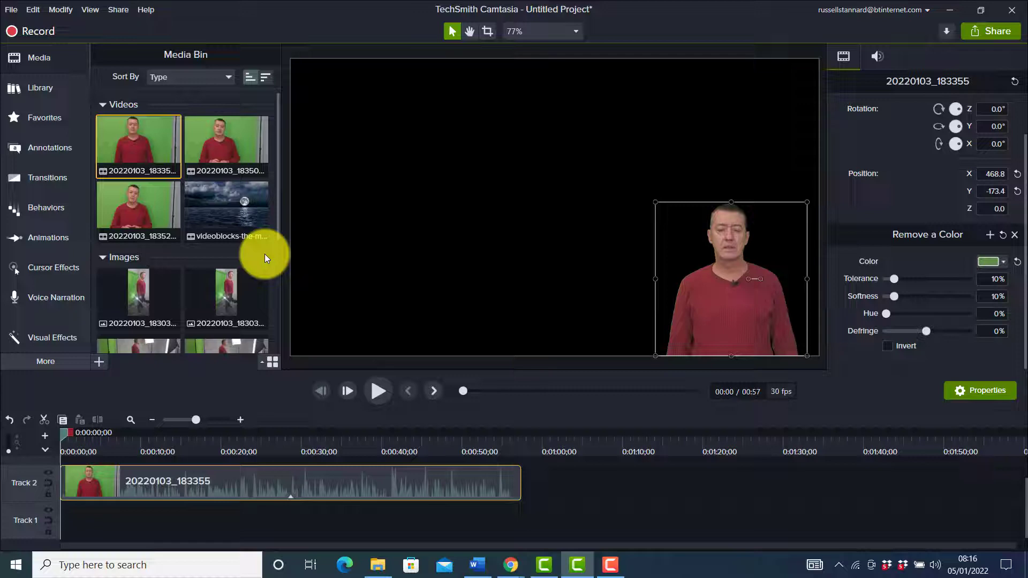
mouse_move(134, 474)
left_mouse_down()
mouse_move(150, 476)
mouse_move(166, 523)
mouse_move(166, 480)
mouse_move(121, 470)
mouse_move(128, 476)
left_mouse_up()
left_click_drag(209, 209, 51, 508)
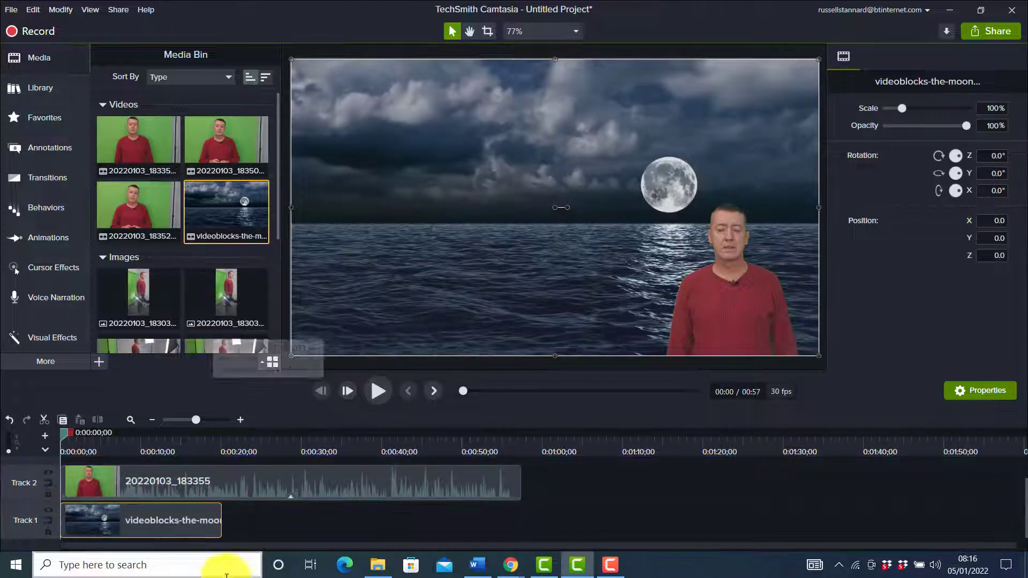
left_click_drag(202, 213, 218, 516)
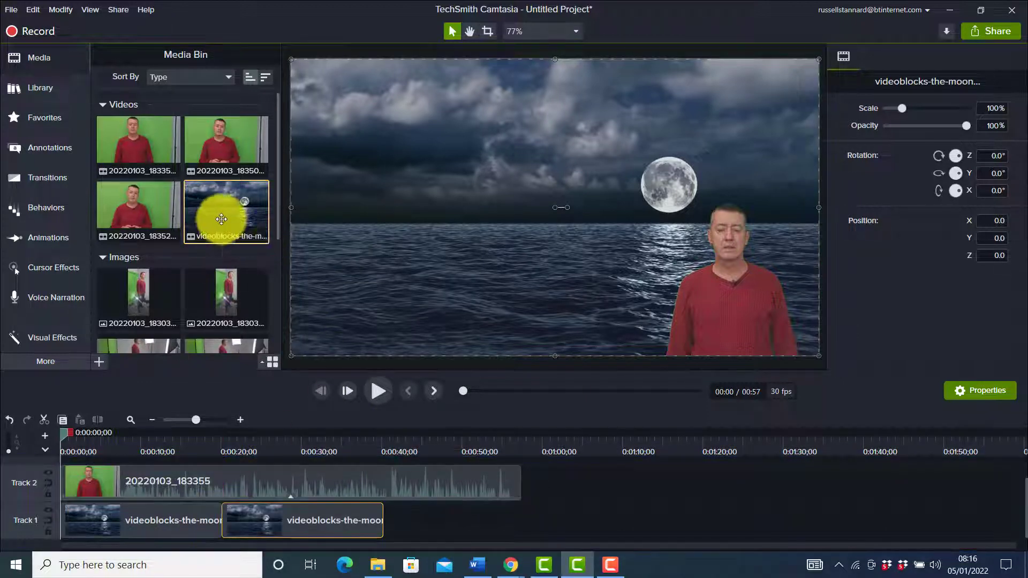
left_click_drag(477, 504, 381, 523)
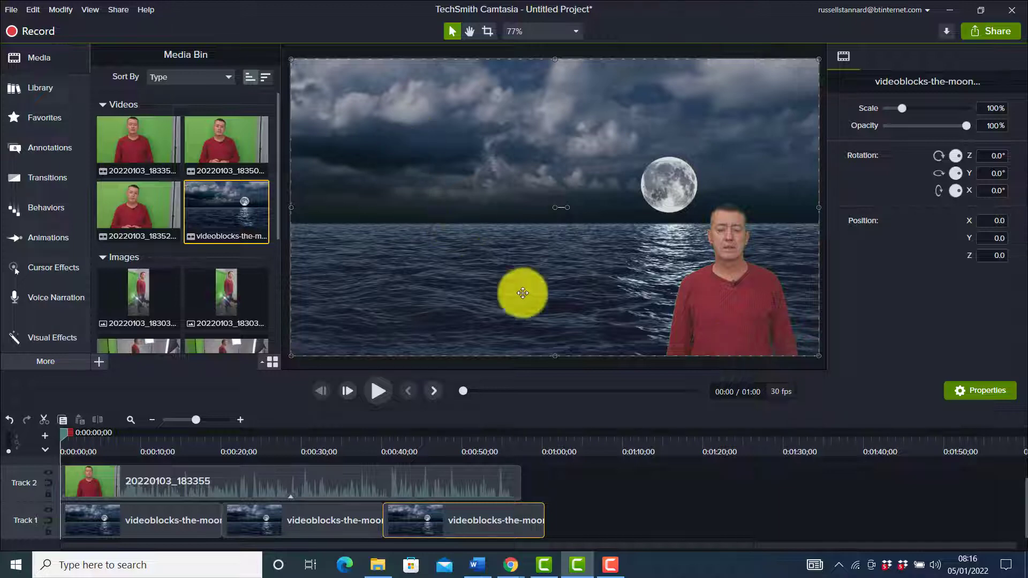
Move the presenter to the canvas's lower-left area and enlarge the clip toward its upper right, ending at about X -242.1, Y -79.2
left_click_drag(718, 313, 390, 315)
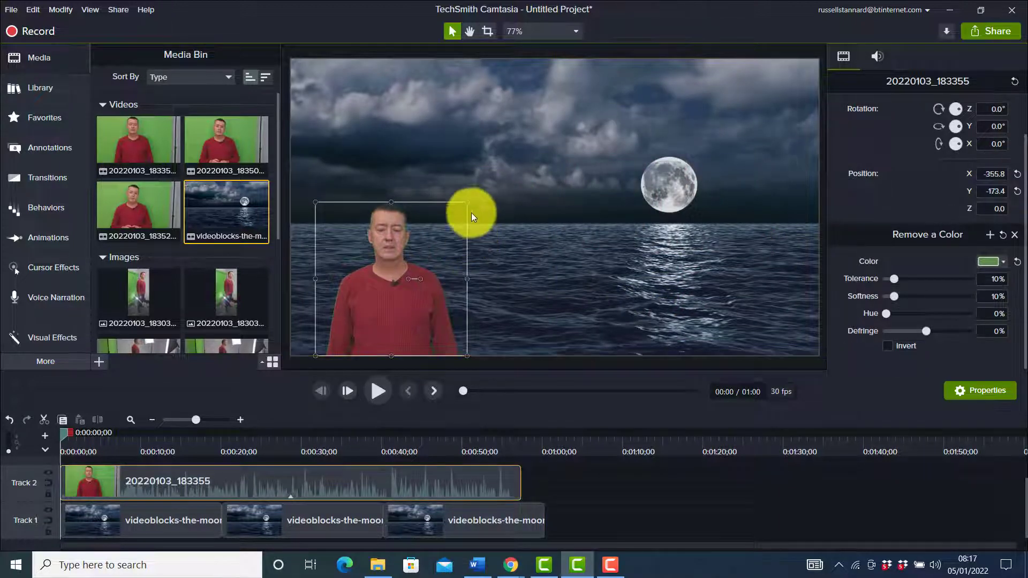
left_click_drag(467, 203, 543, 124)
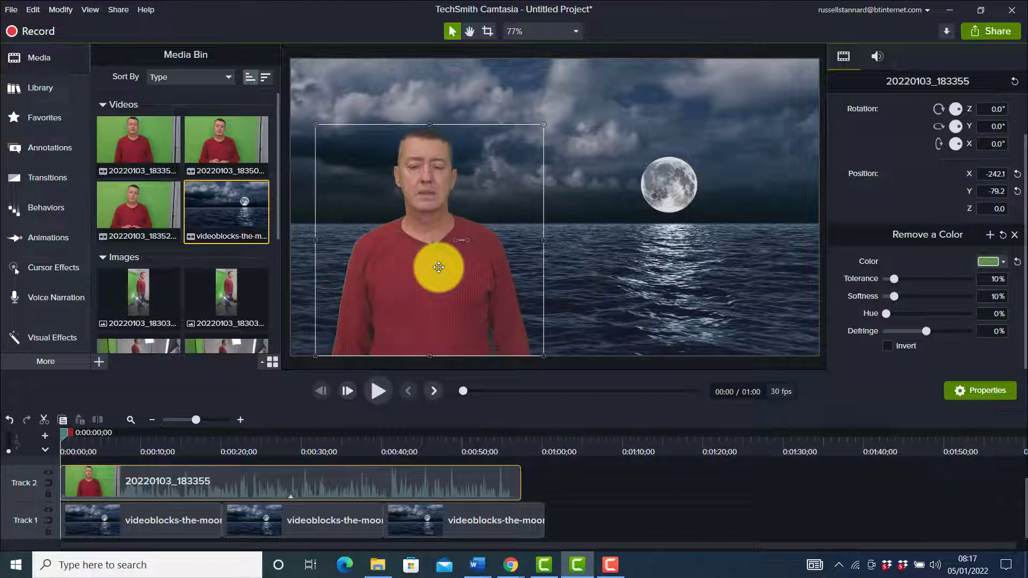
Play the first eight seconds or so of the composite to check the presenter against the moving background
left_click(377, 391)
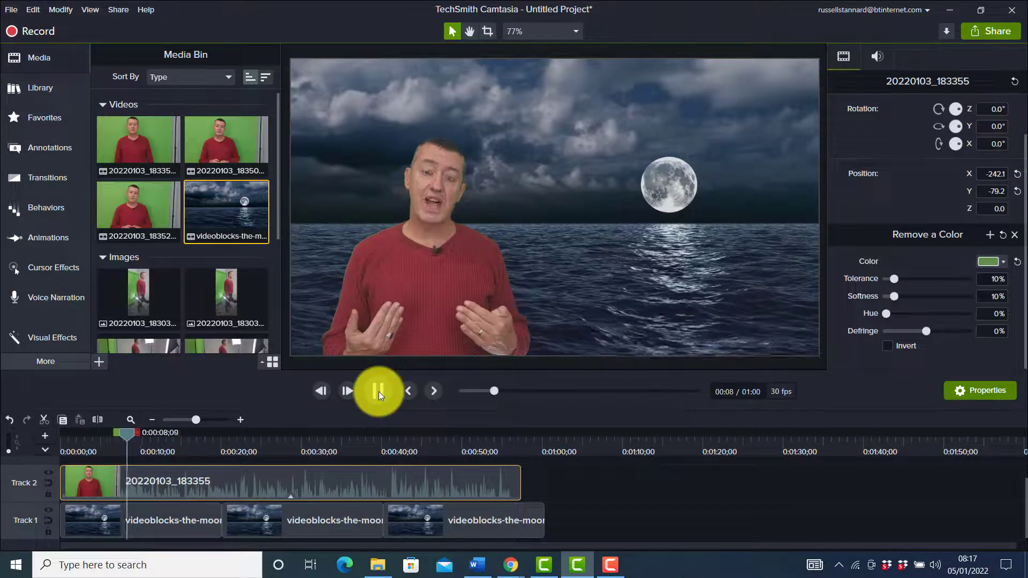
left_click(380, 391)
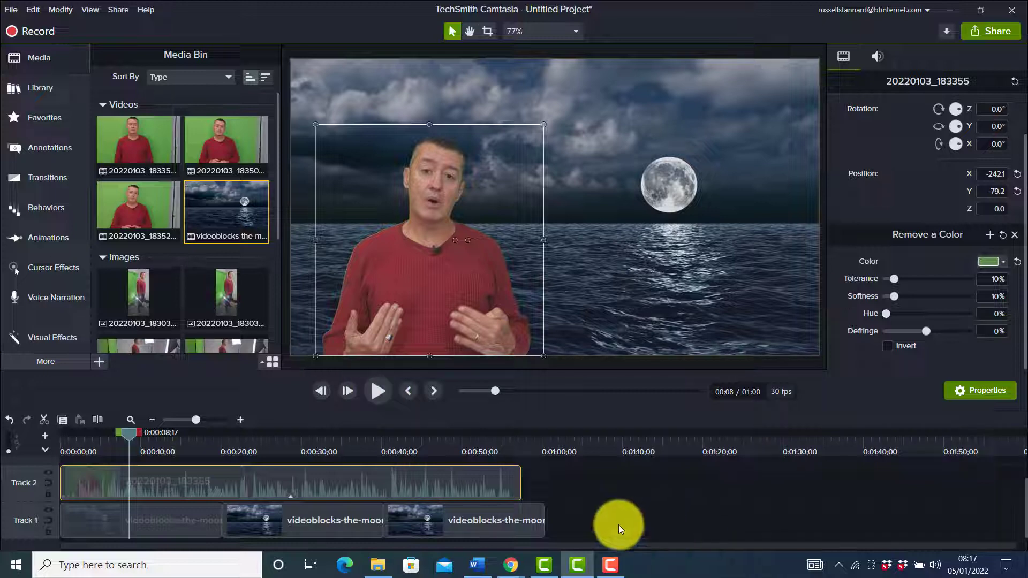
left_click_drag(428, 522, 473, 523)
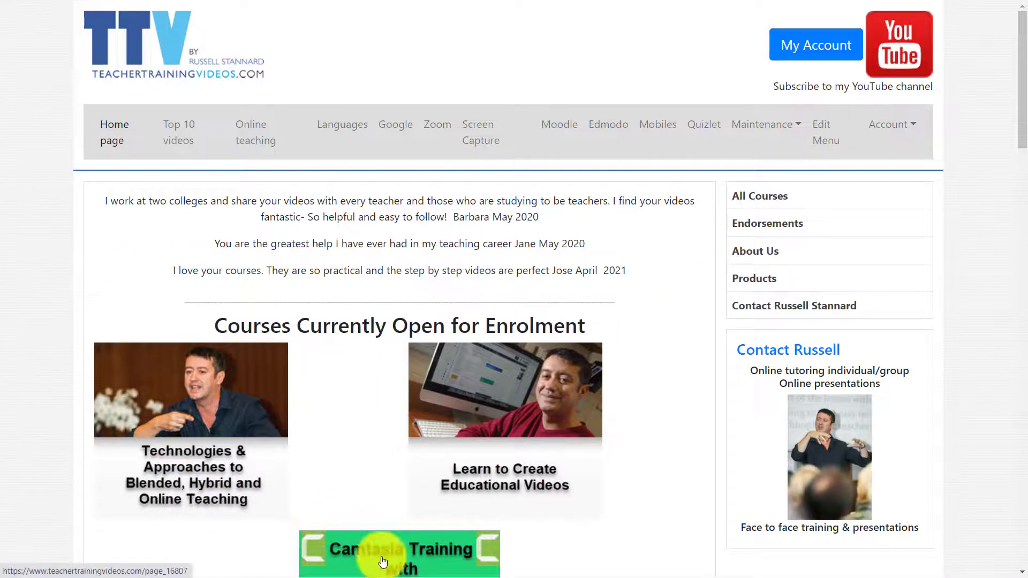
On the teachertrainingvideos.com site, open the Camtasia Training course page and look through its description
left_click(382, 561)
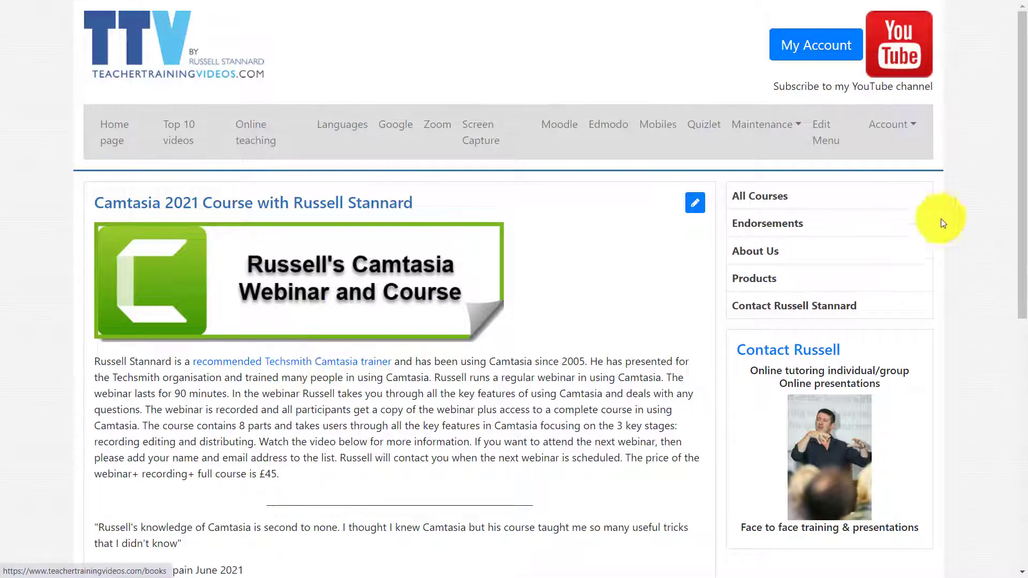
left_click_drag(1020, 184, 1024, 399)
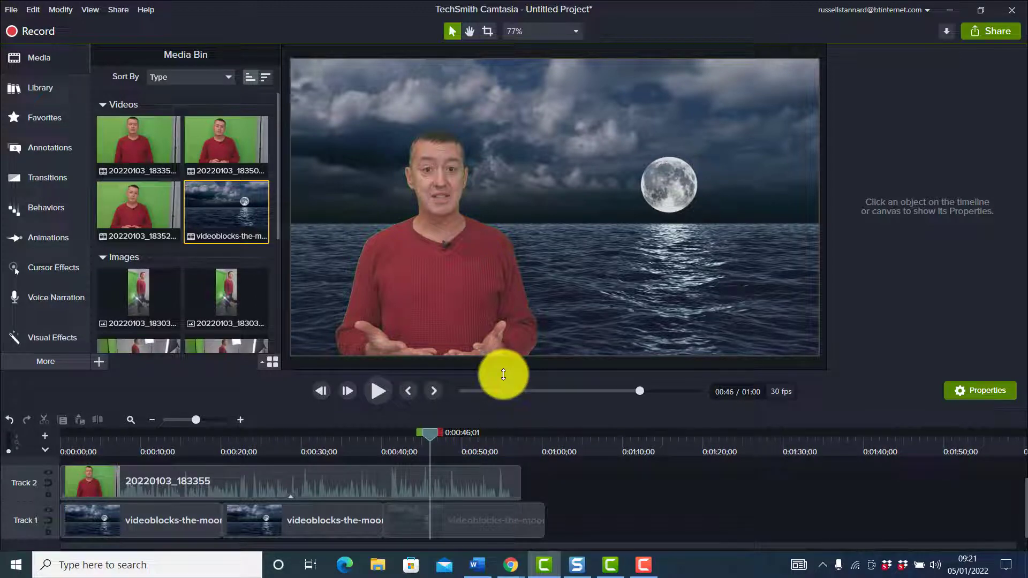
Back in Camtasia, enlarge the timeline area and add a Basic plain-text callout at the start of Track 3
left_click_drag(503, 374, 533, 254)
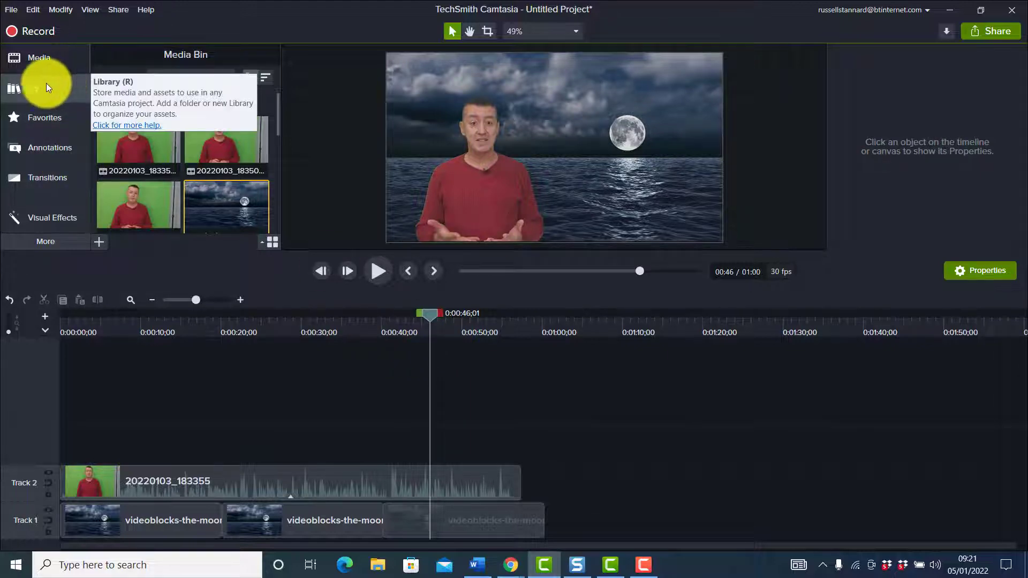
left_click(36, 149)
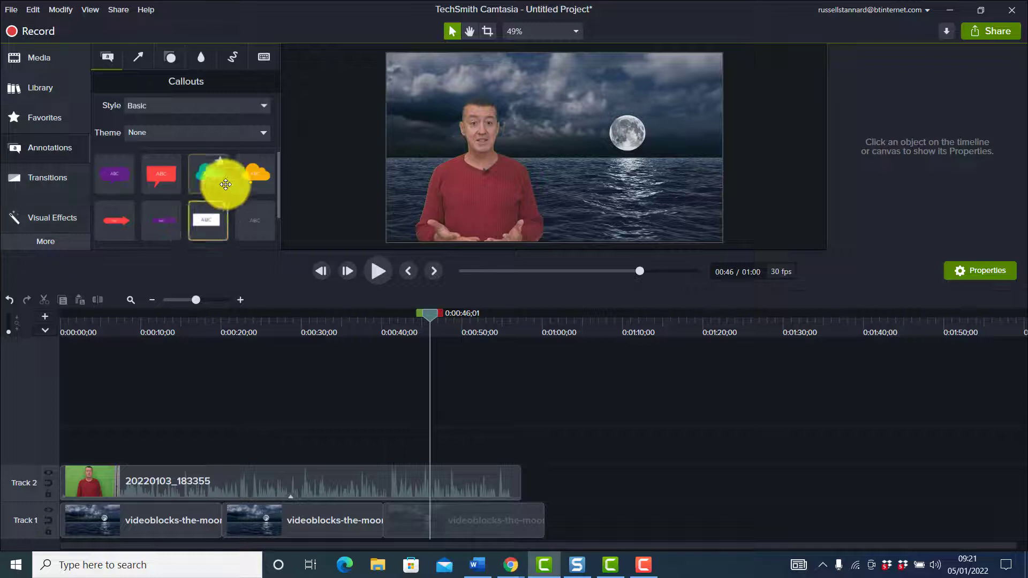
scroll(271, 209, "down", 2)
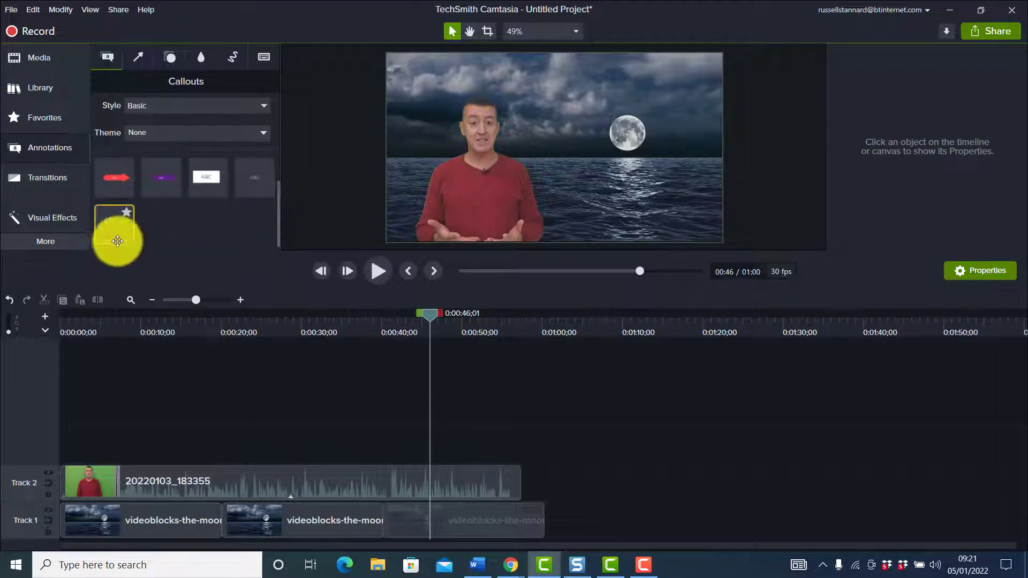
left_click_drag(175, 264, 55, 451)
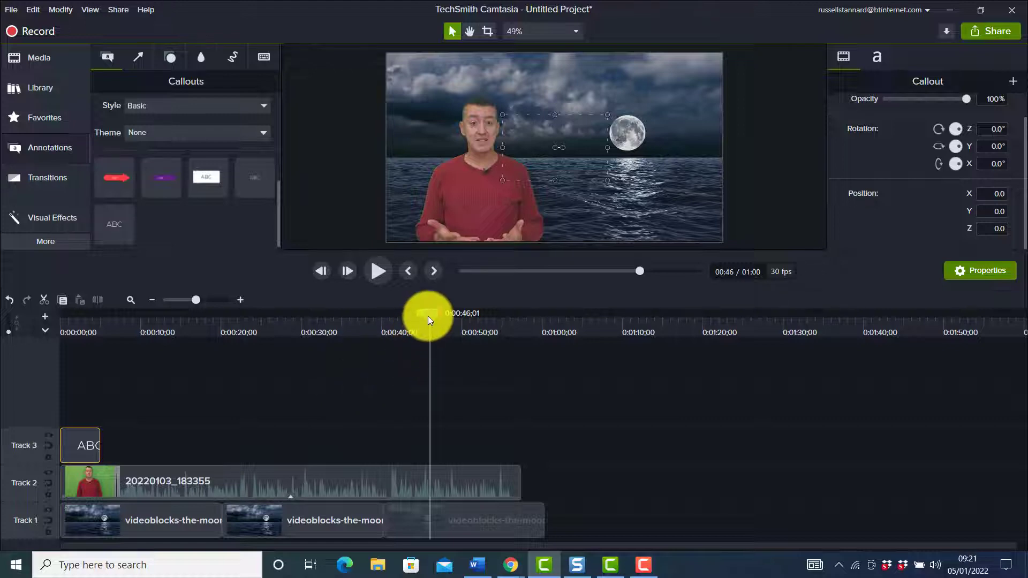
Replace the plain-text callout's placeholder text with the presenter's full name, working at 0:00:01;15
left_click_drag(429, 316, 69, 342)
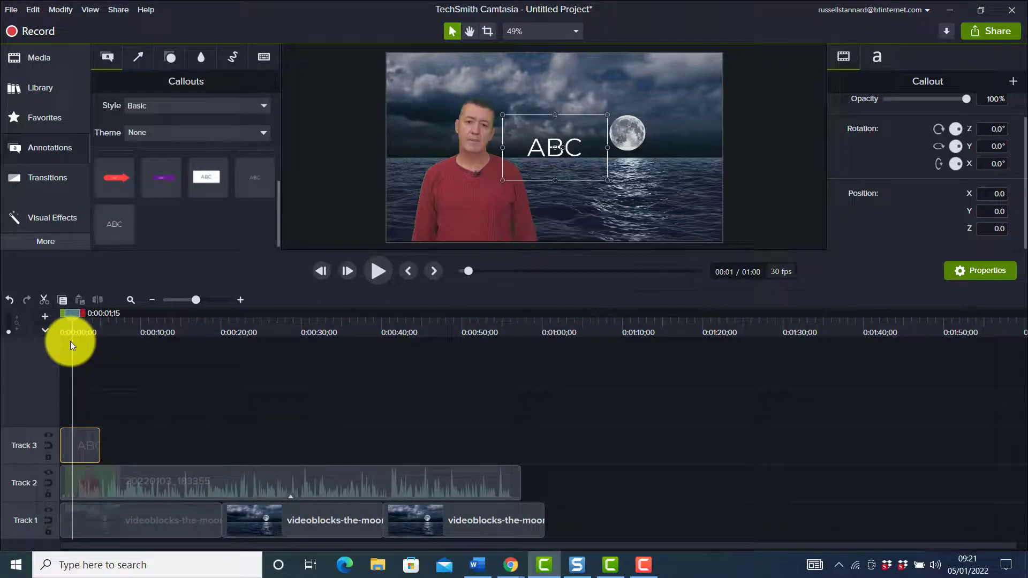
double_click(582, 148)
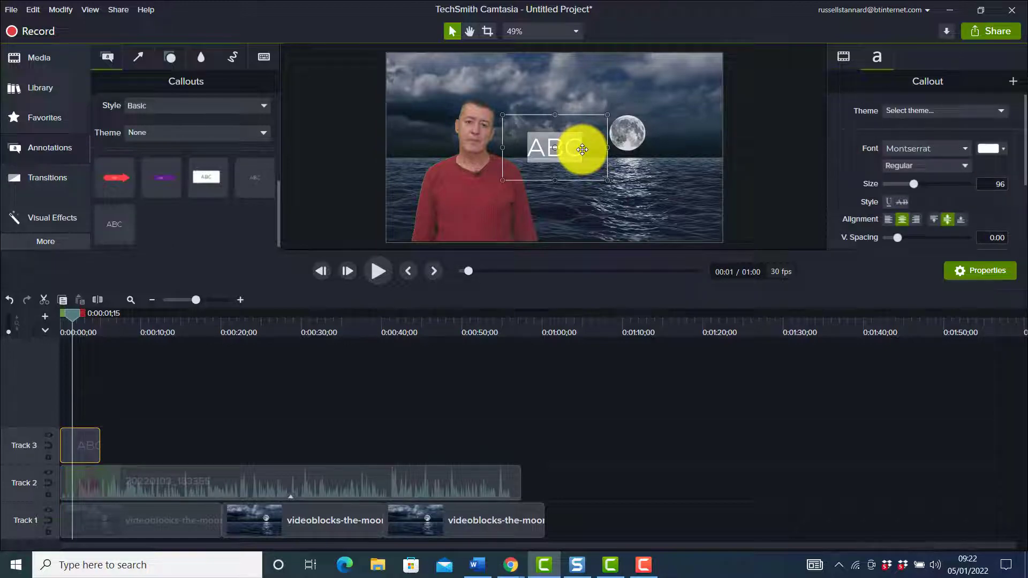
type("Russe")
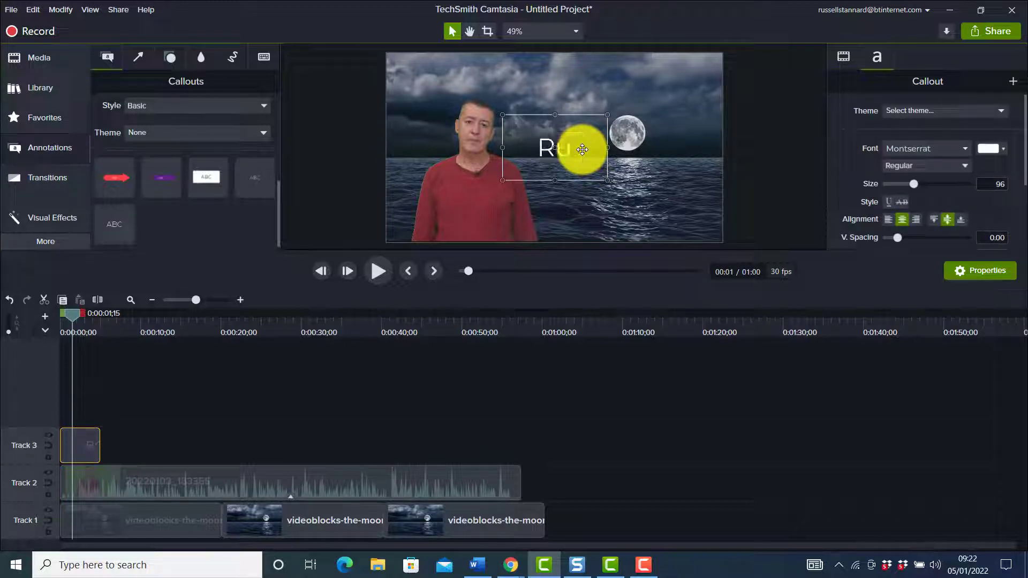
type("ll Stannar")
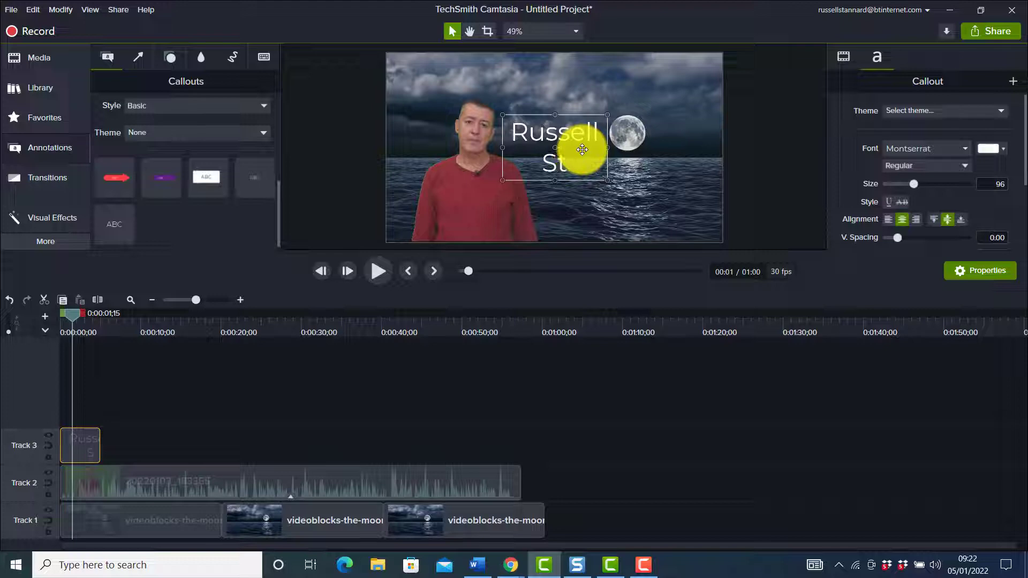
type("d")
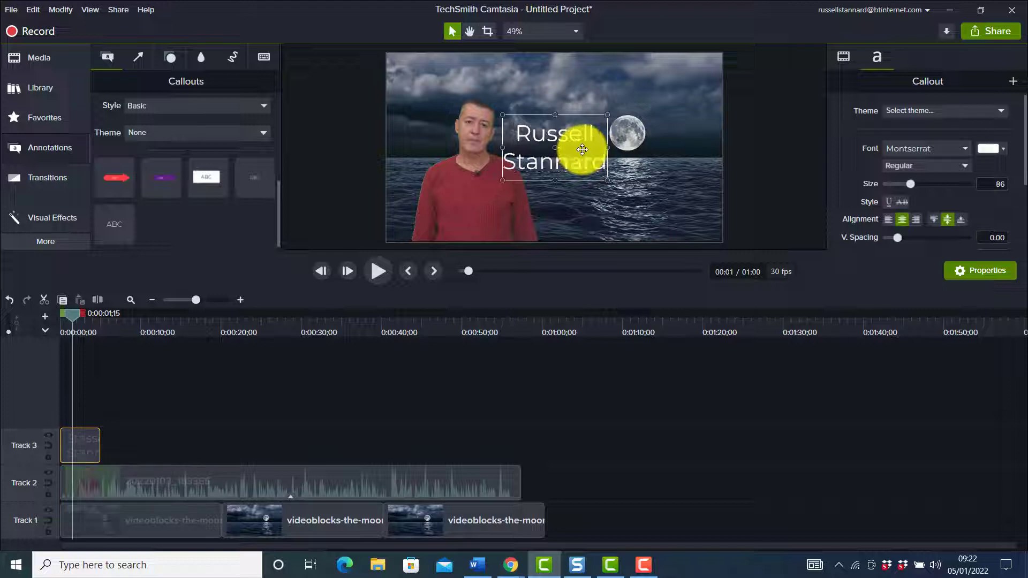
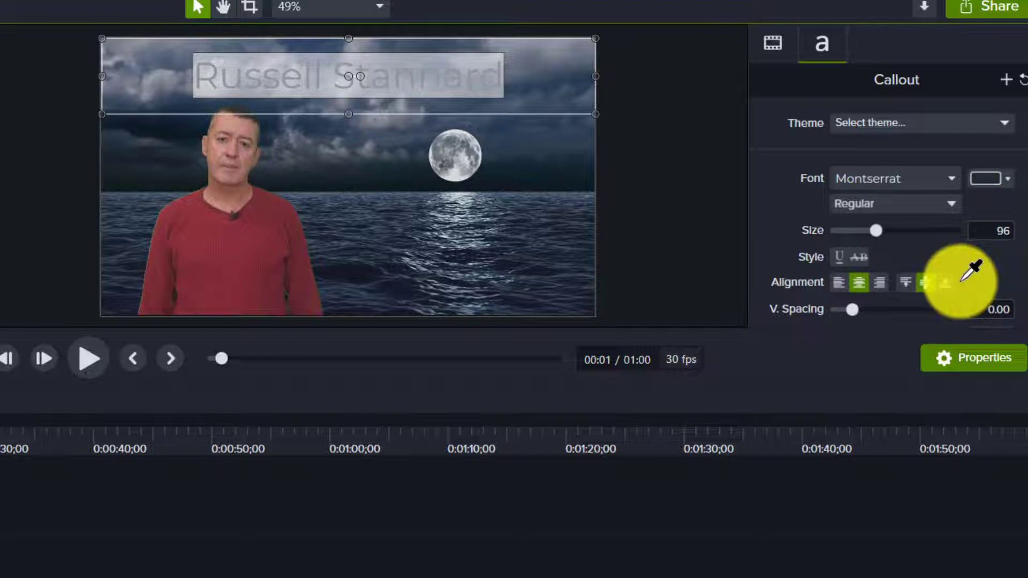
Change the font of the whole name title across the top of the canvas to Arial Black
left_click(579, 75)
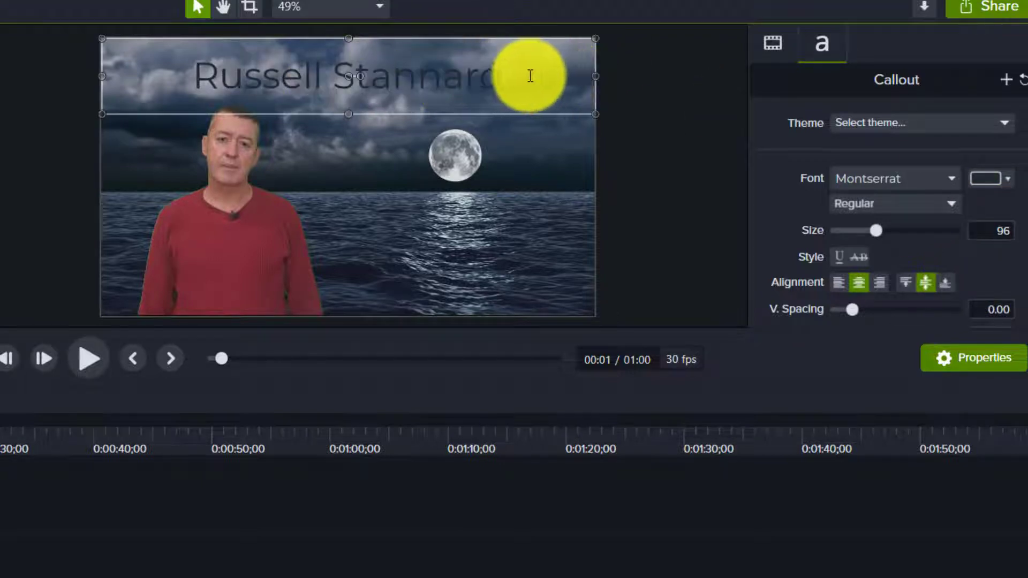
left_click_drag(529, 76, 184, 65)
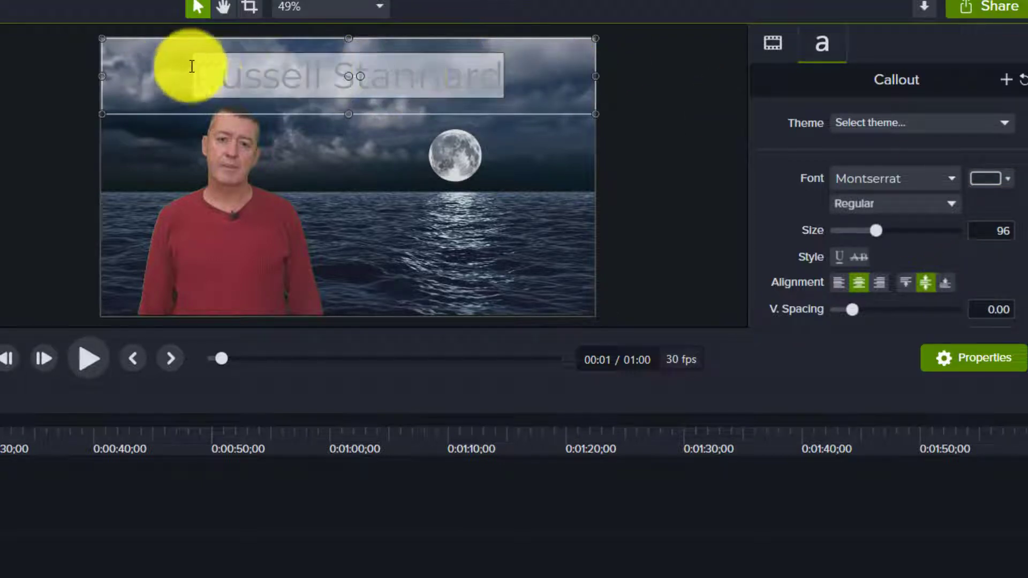
left_click(950, 178)
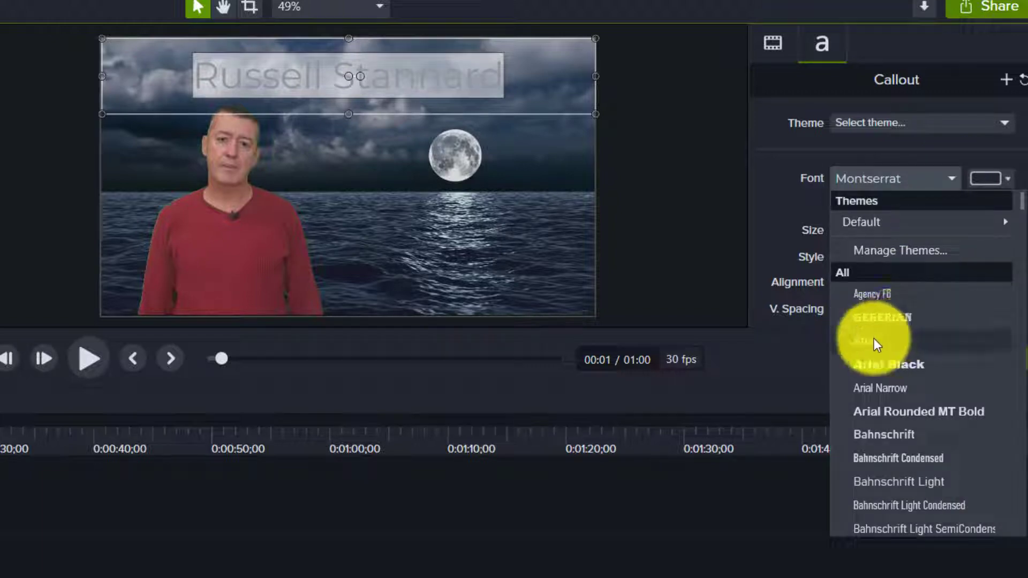
left_click(882, 365)
left_click(695, 128)
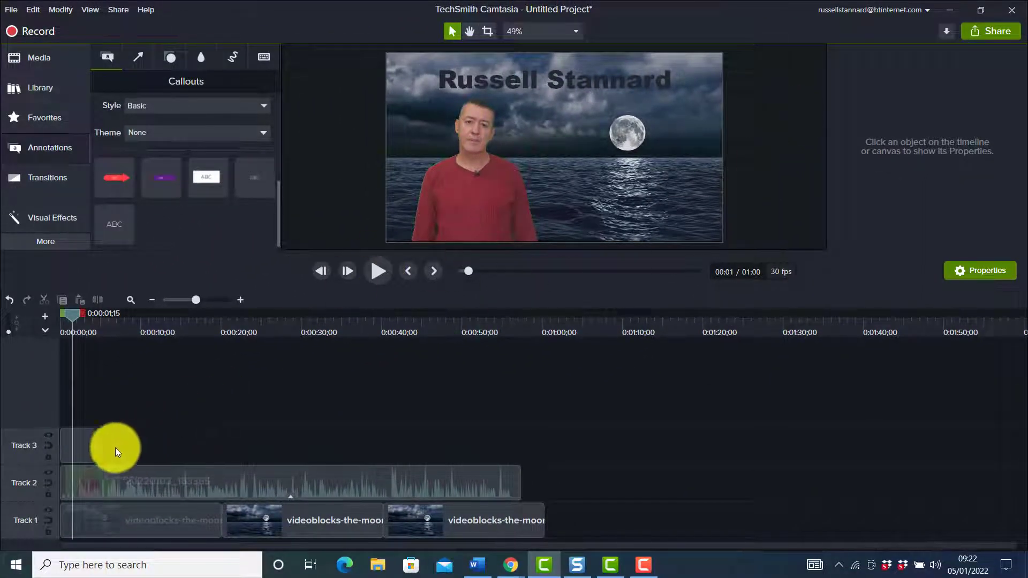
Extend the name callout to the end of the presenter clip and split the clips on all three tracks at 0:00:56;15
left_click_drag(102, 441, 517, 470)
left_click_drag(71, 314, 513, 364)
left_click_drag(553, 424, 492, 530)
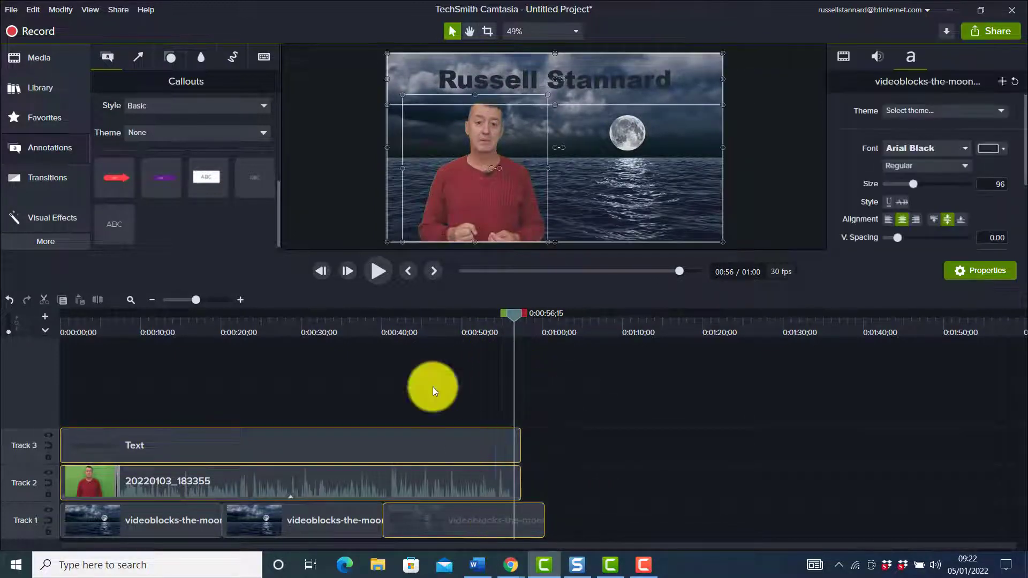
left_click(97, 301)
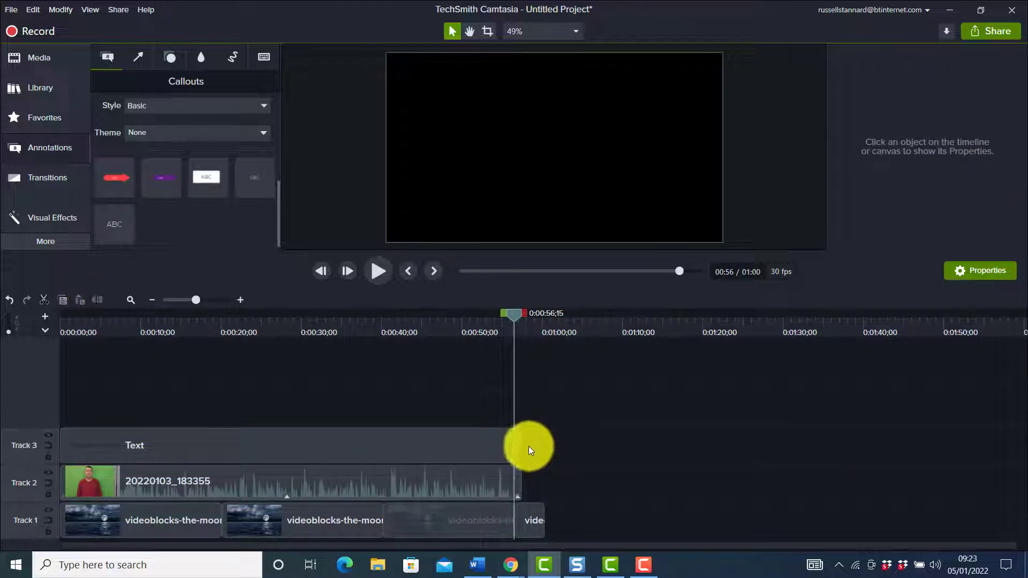
Delete the leftover title, presenter and background pieces after 0:00:56;15 on all three tracks
left_click(519, 446)
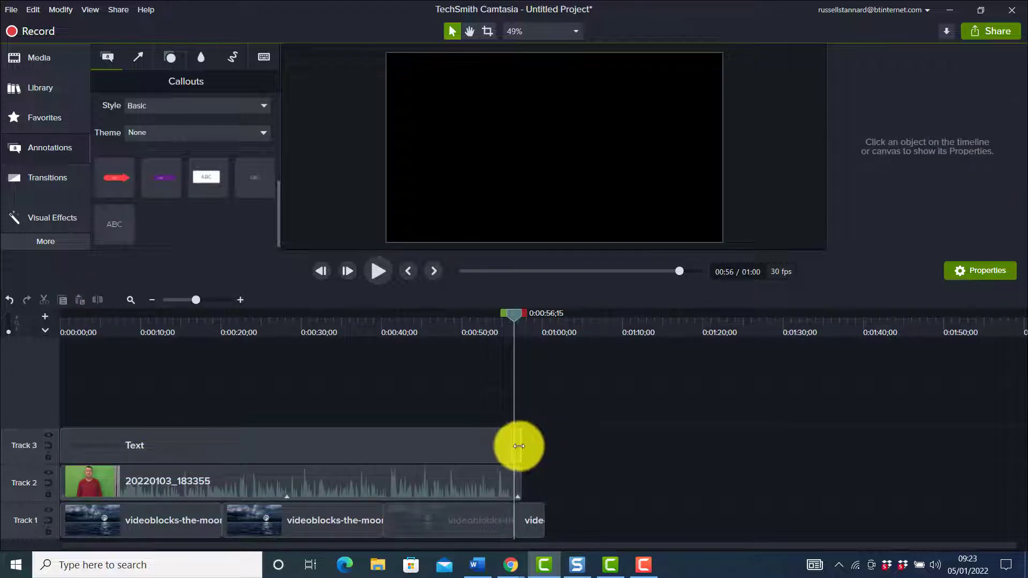
left_click(526, 457)
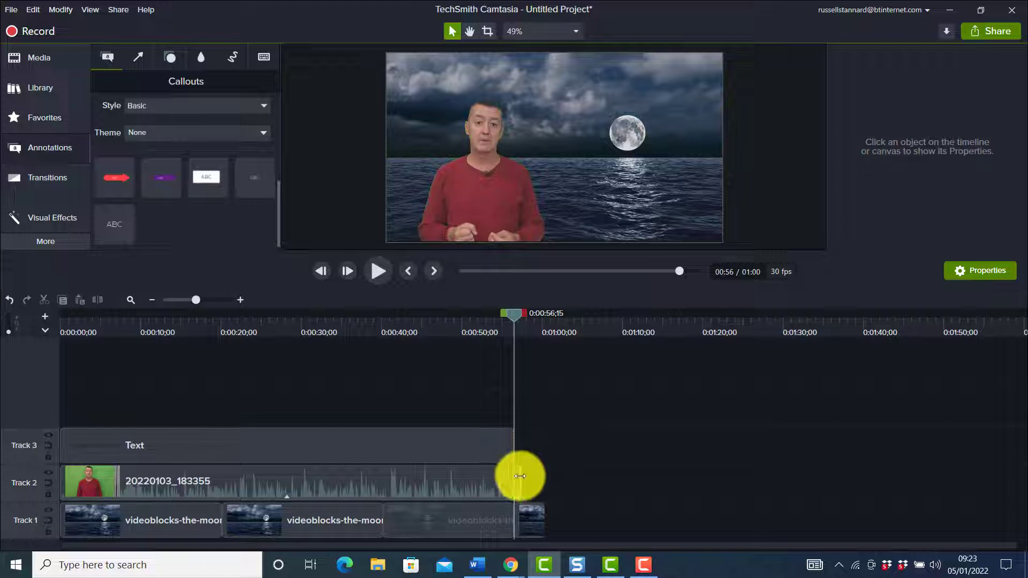
left_click(524, 476)
key("Delete")
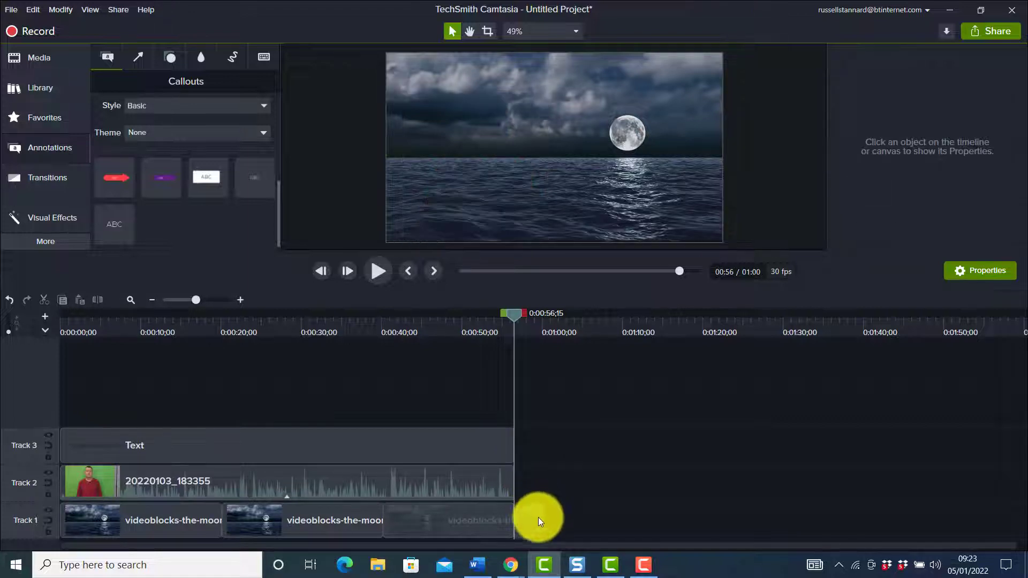
left_click(538, 517)
key("Delete")
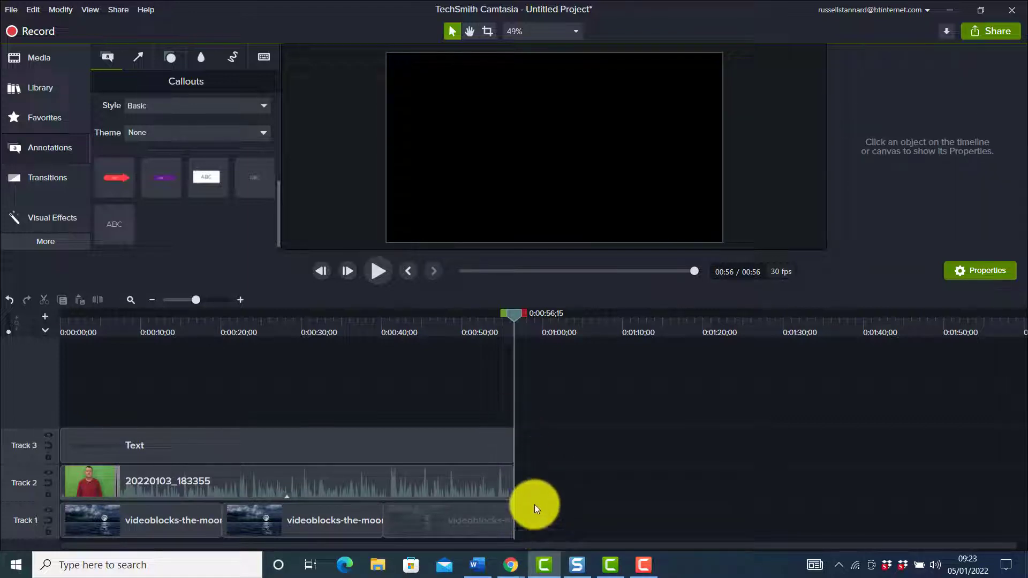
Split only the presenter clip on Track 2 at 0:00:27;19
left_click_drag(519, 325, 420, 321)
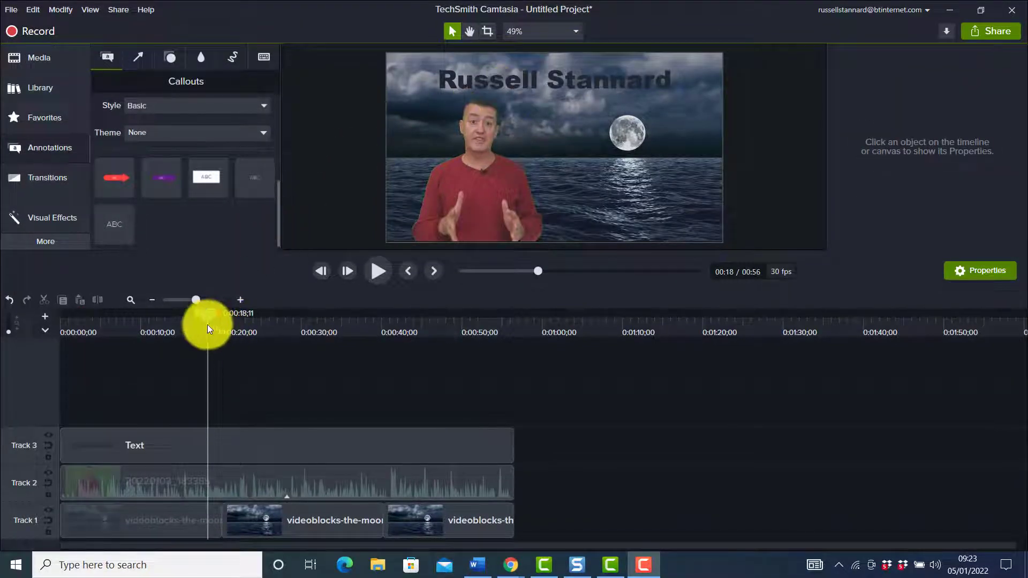
left_click_drag(207, 325, 284, 321)
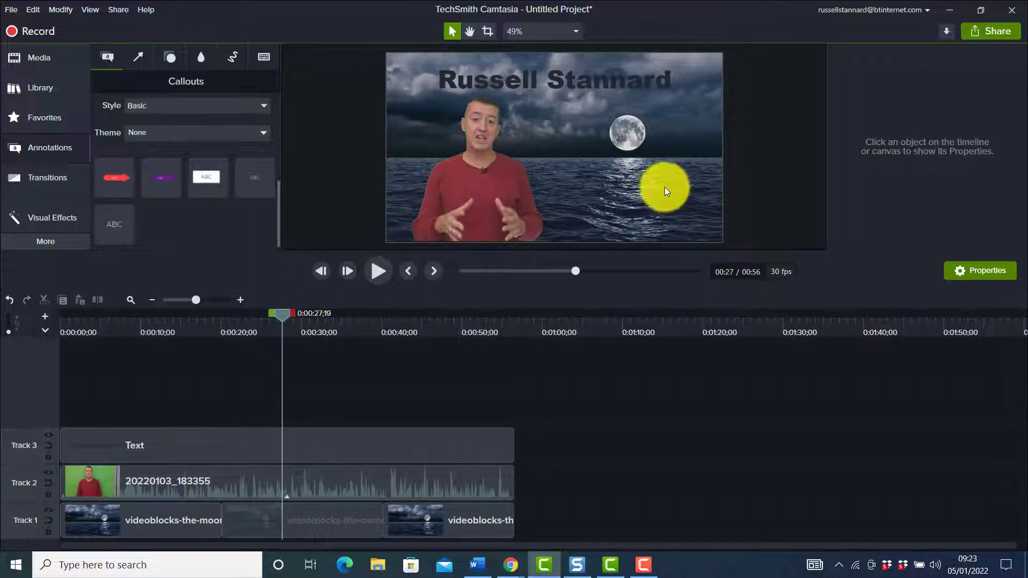
left_click(320, 484)
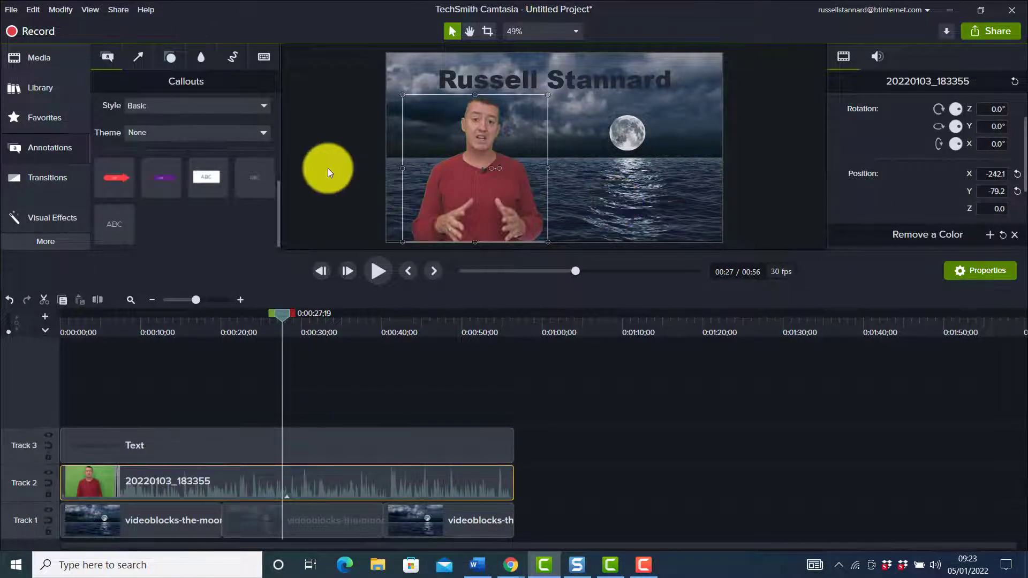
left_click(99, 299)
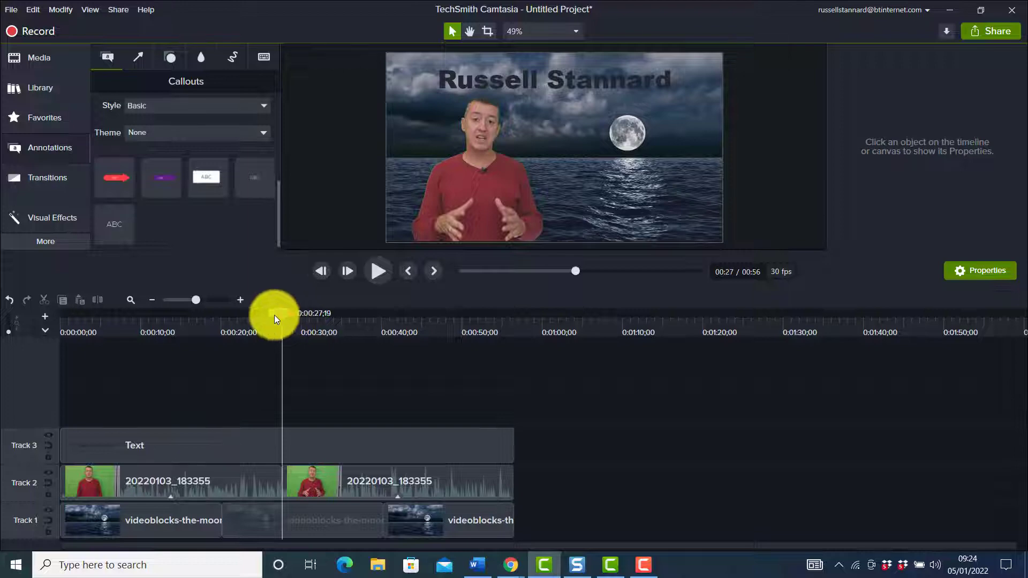
Shrink the presenter in the second Track 2 clip and place him in the canvas's lower-right corner, at about X 481.8, Y -201.3
left_click_drag(273, 315, 323, 318)
left_click(412, 211)
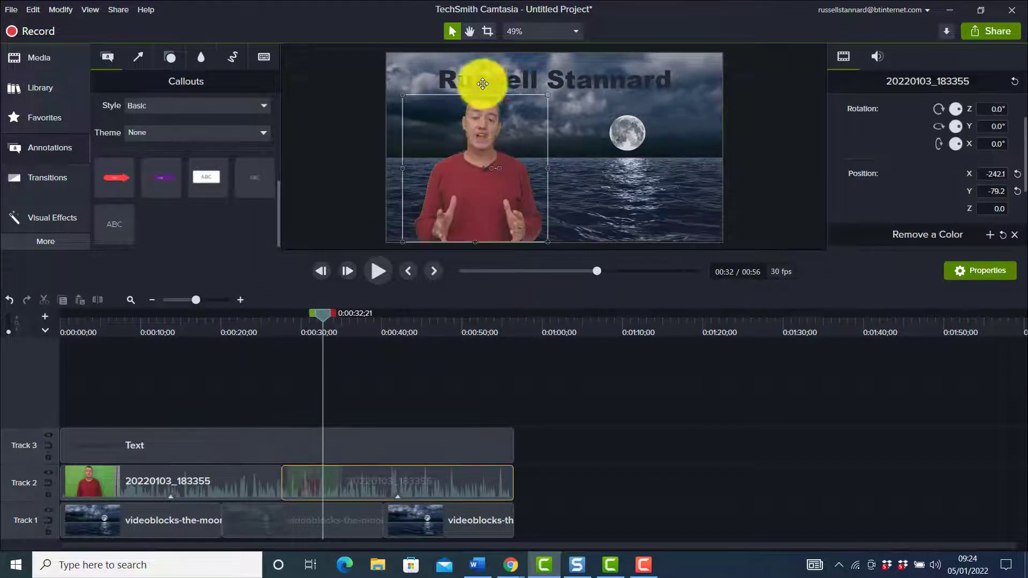
left_click_drag(482, 84, 484, 85)
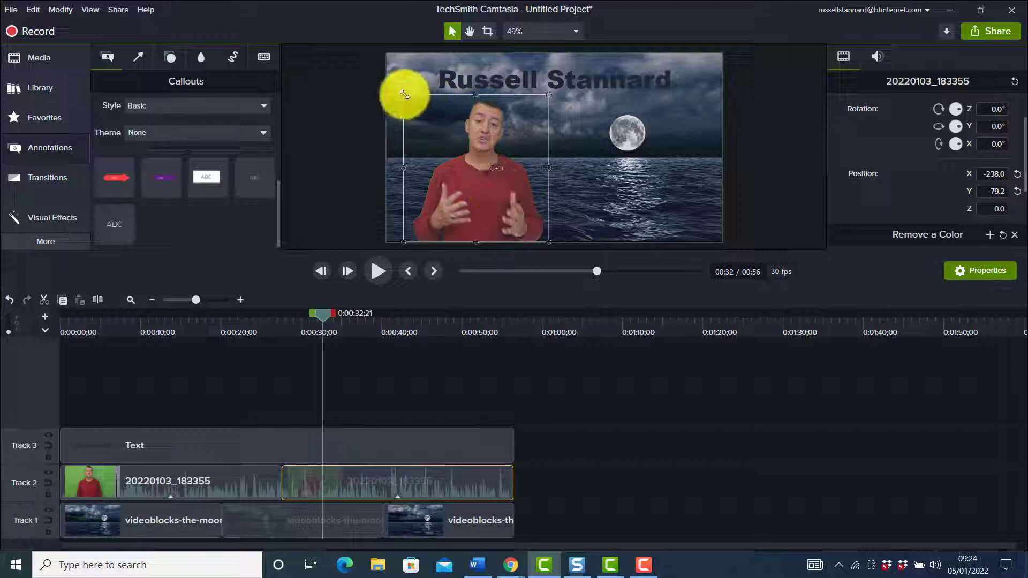
left_click_drag(403, 95, 471, 158)
left_click_drag(535, 208, 659, 203)
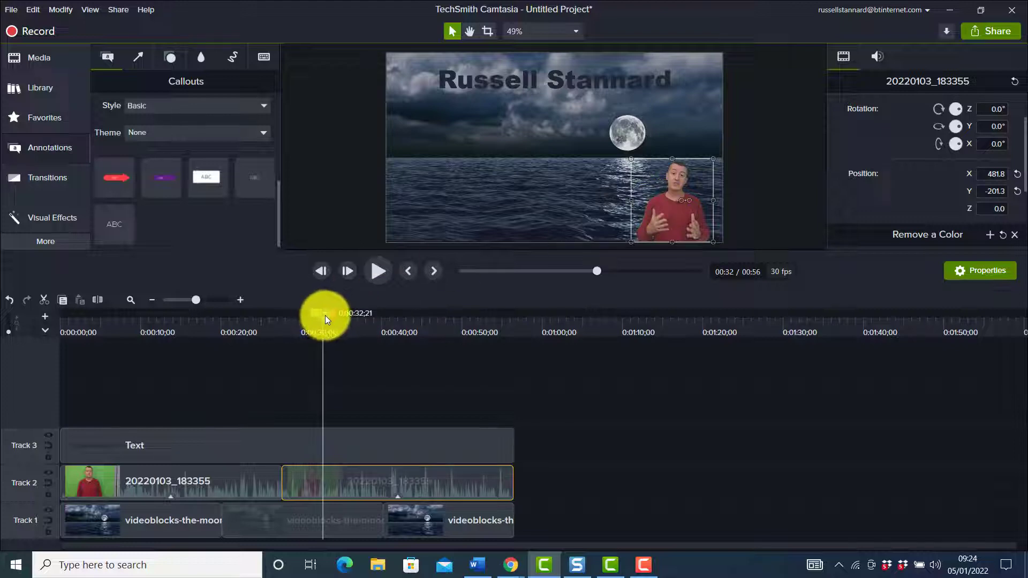
Play the video from 0:00:25;01 past the split to check the presenter's change of size and position
left_click_drag(326, 315, 262, 313)
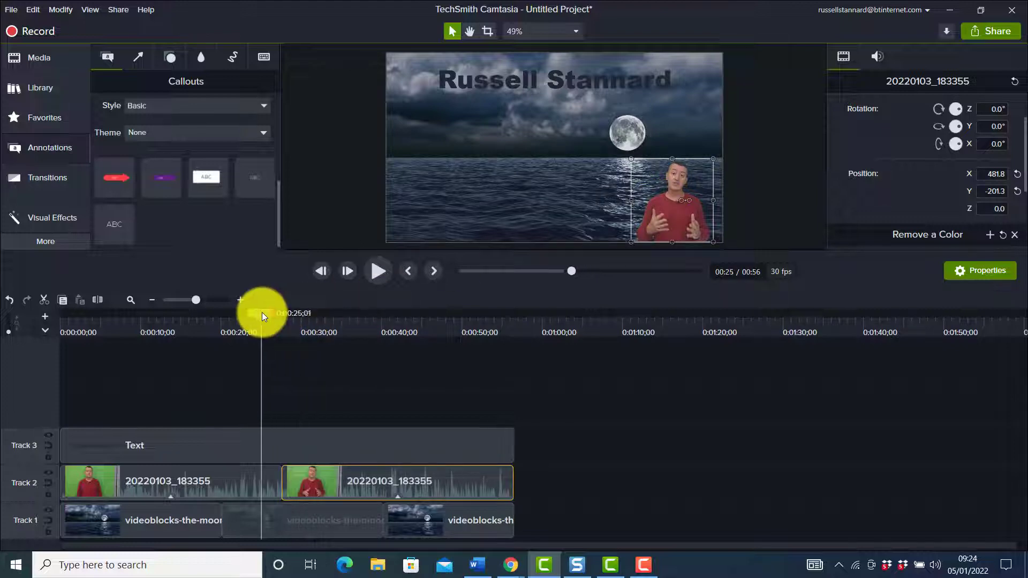
left_click(382, 272)
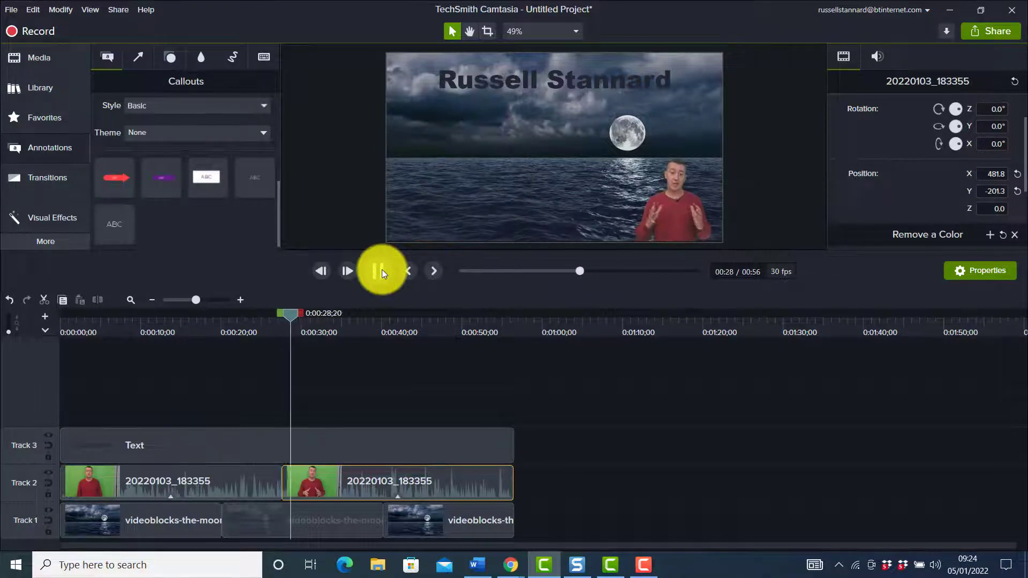
left_click(382, 271)
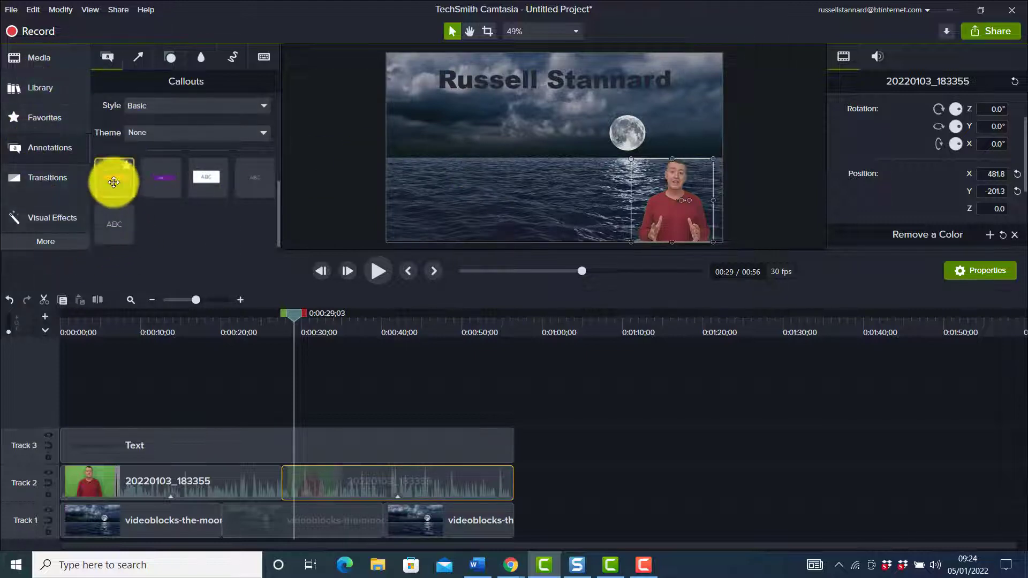
Add a red arrow callout to the canvas at 0:00:29;03 and set its text to "Information"
left_click_drag(115, 178, 482, 183)
double_click(510, 183)
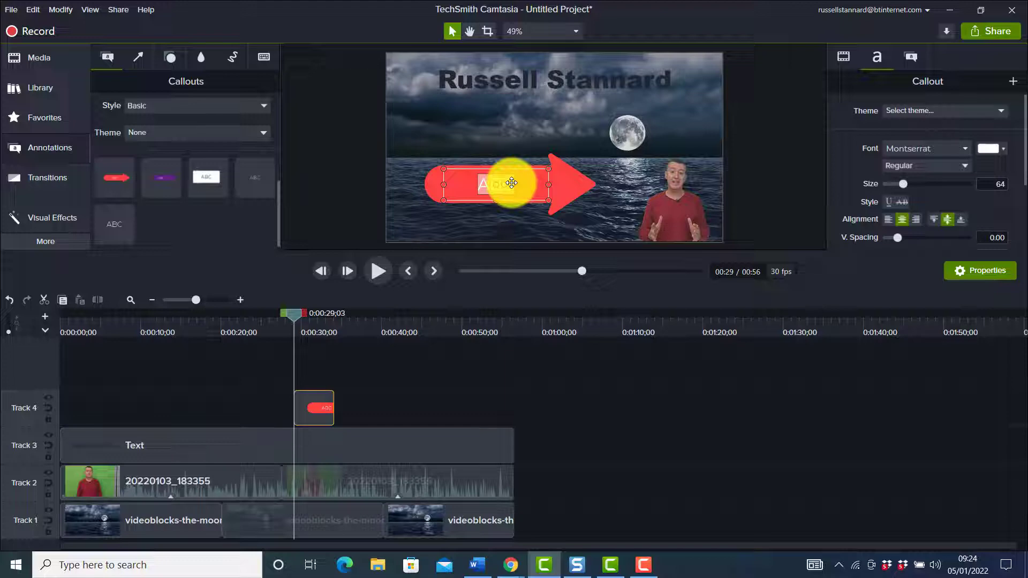
type("Intro")
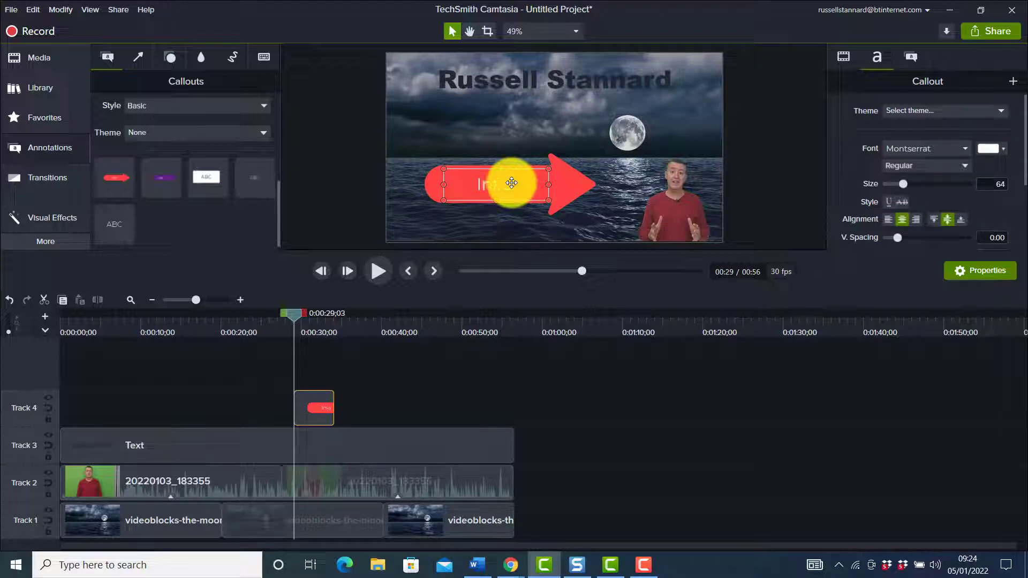
type("mation")
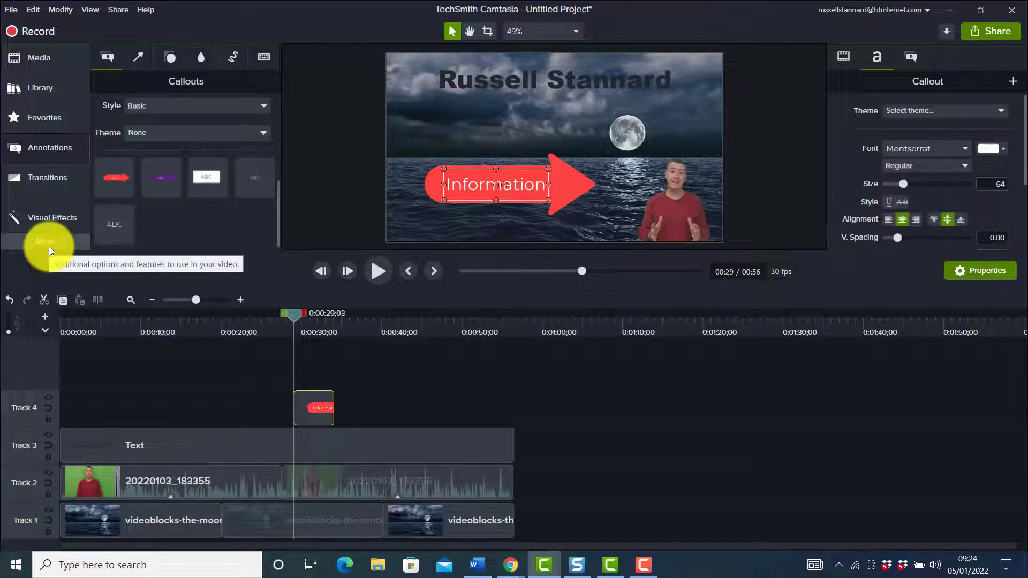
Apply the Sliding behavior to the red arrow callout clip on Track 4
left_click(446, 310)
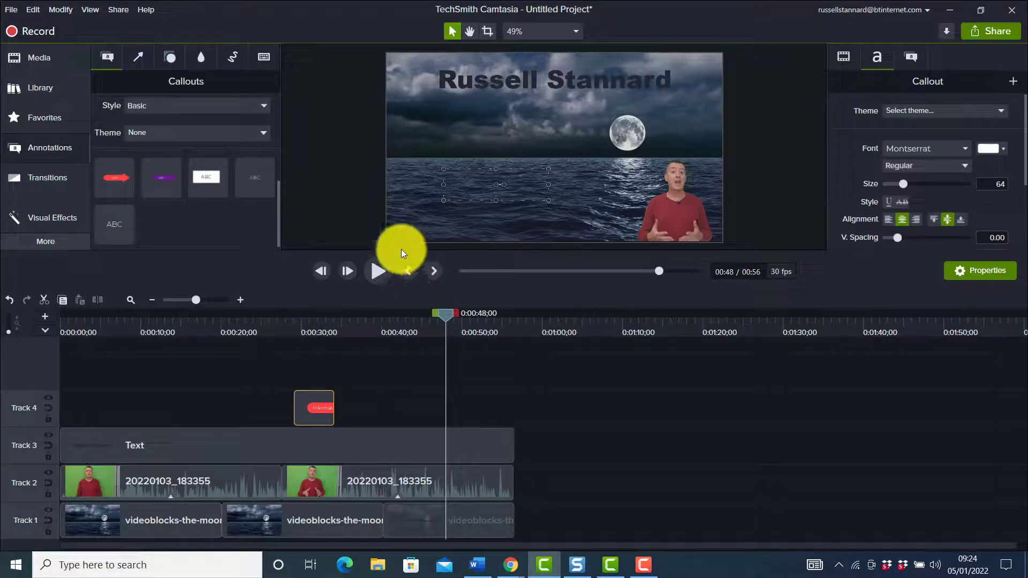
left_click_drag(357, 286, 357, 389)
left_click(30, 203)
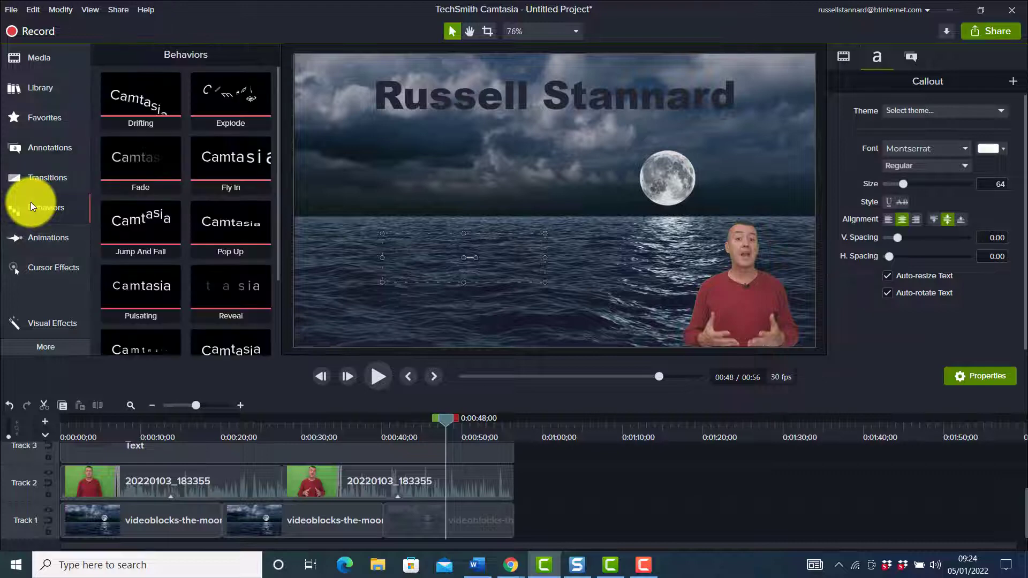
scroll(268, 231, "down", 3)
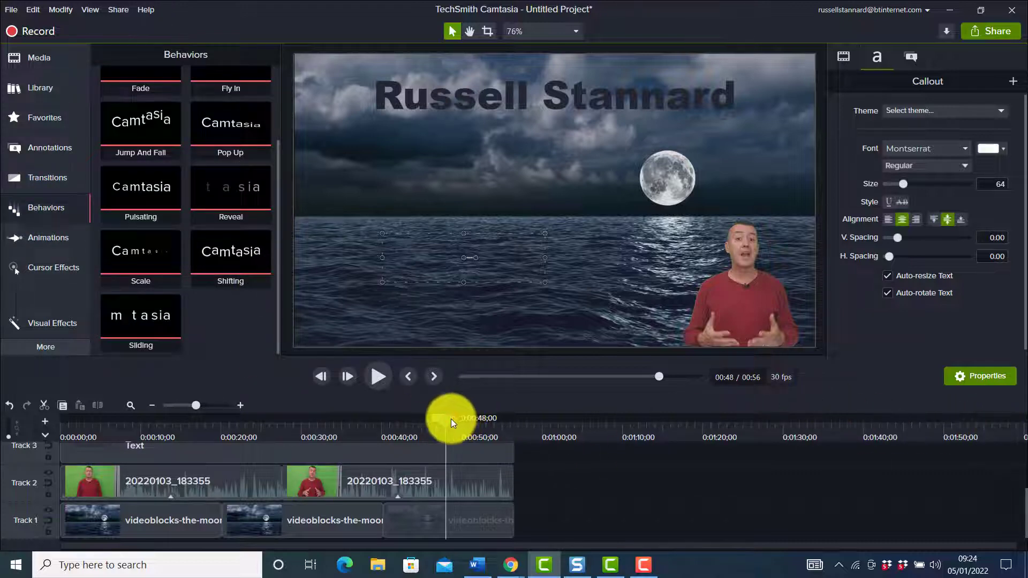
mouse_move(451, 418)
left_mouse_down()
mouse_move(388, 416)
mouse_move(457, 420)
left_mouse_up()
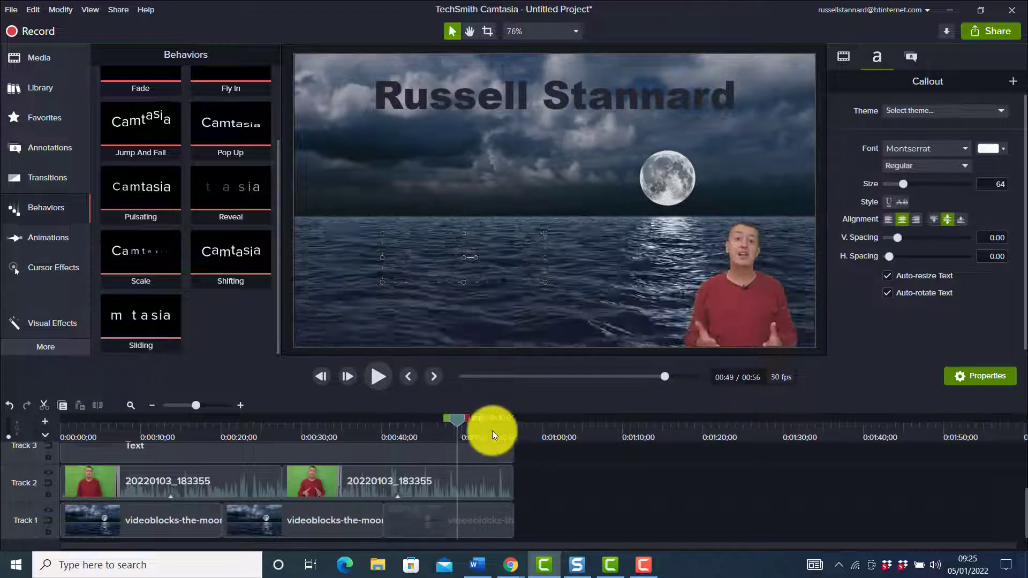
left_click_drag(518, 361, 536, 279)
left_click_drag(460, 335, 314, 351)
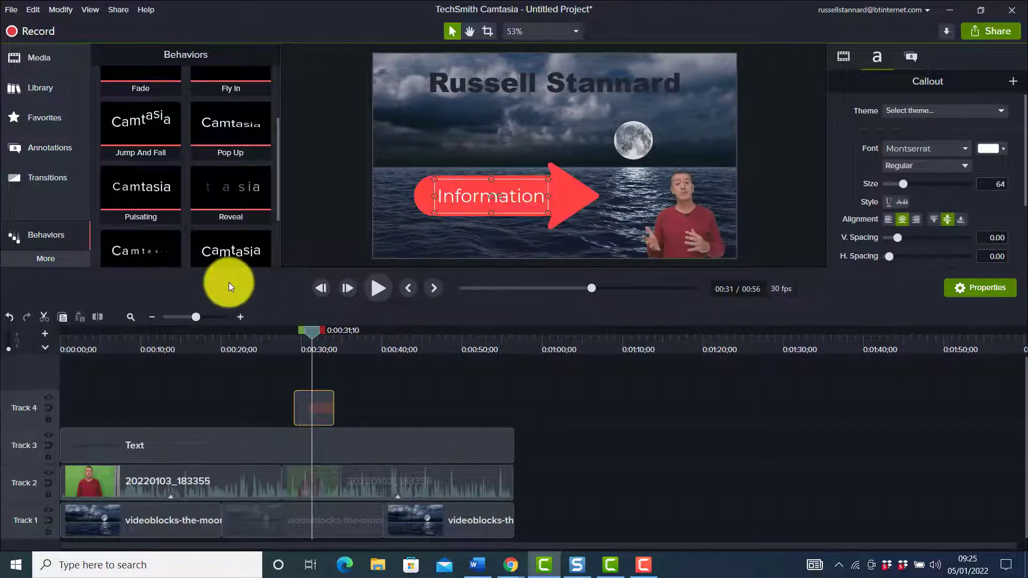
left_click_drag(278, 184, 280, 251)
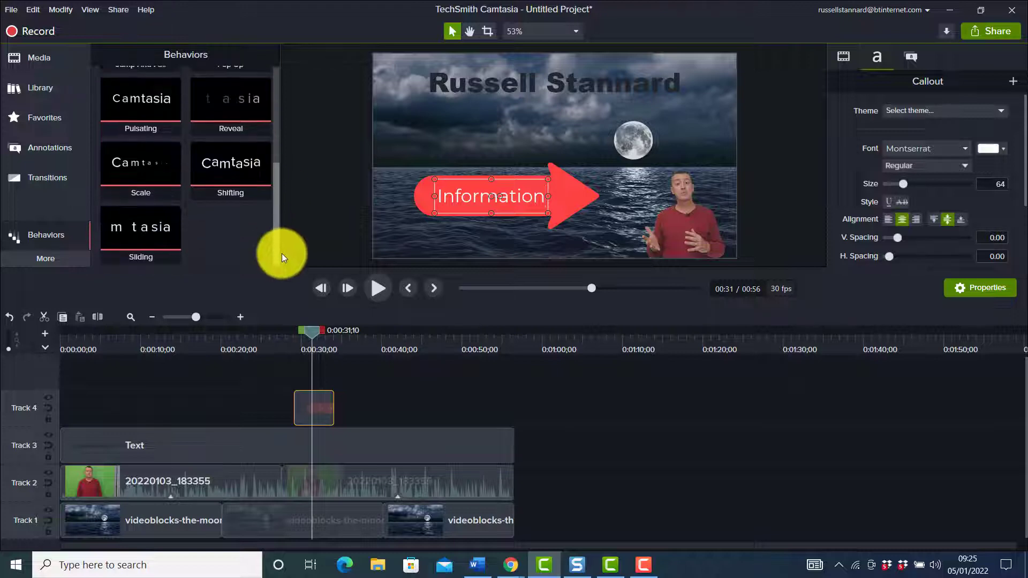
left_click_drag(136, 239, 312, 410)
Play the video from 0:00:26;14 to check how the arrow callout slides in
left_click(276, 331)
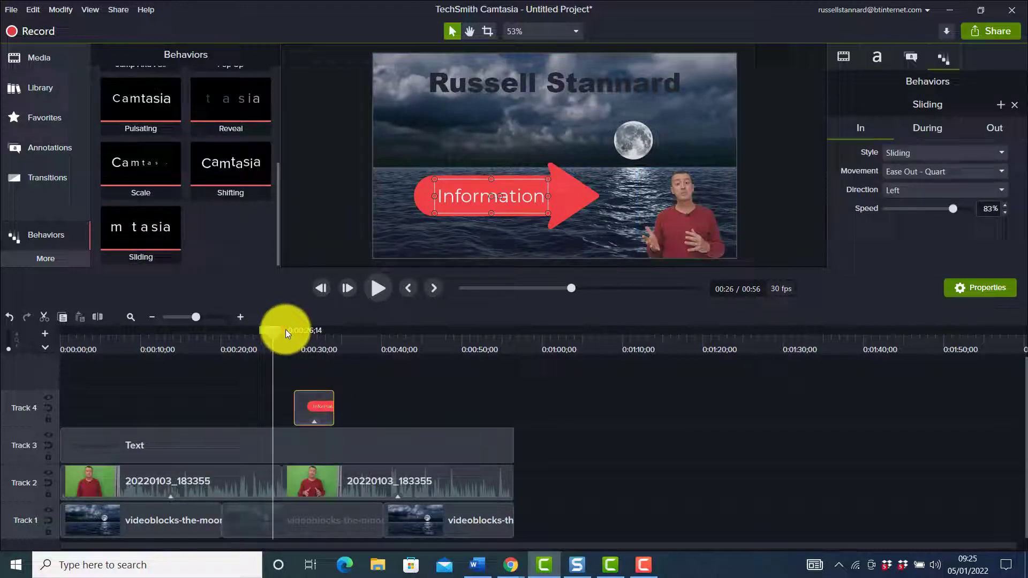
left_click(383, 290)
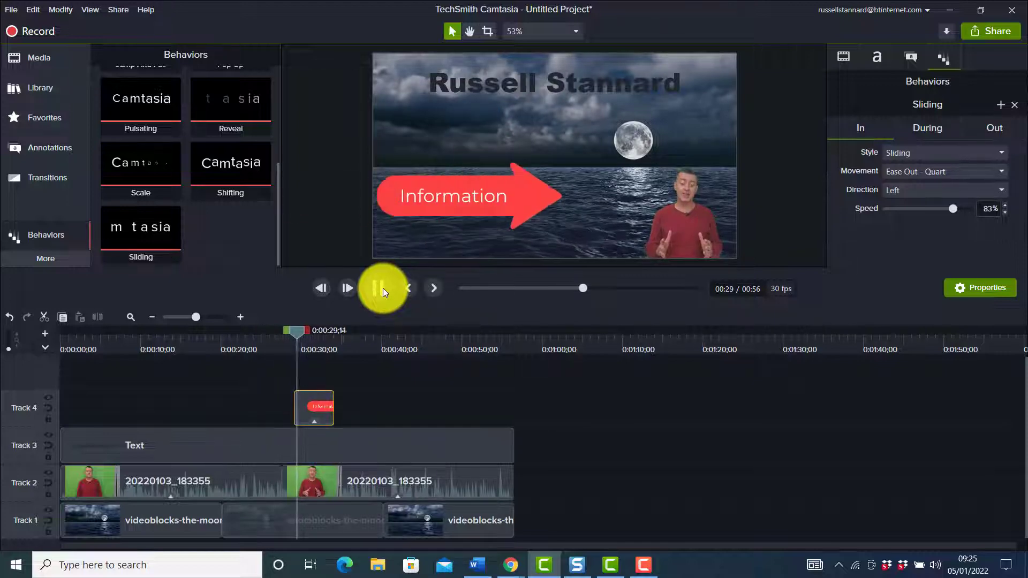
left_click(384, 289)
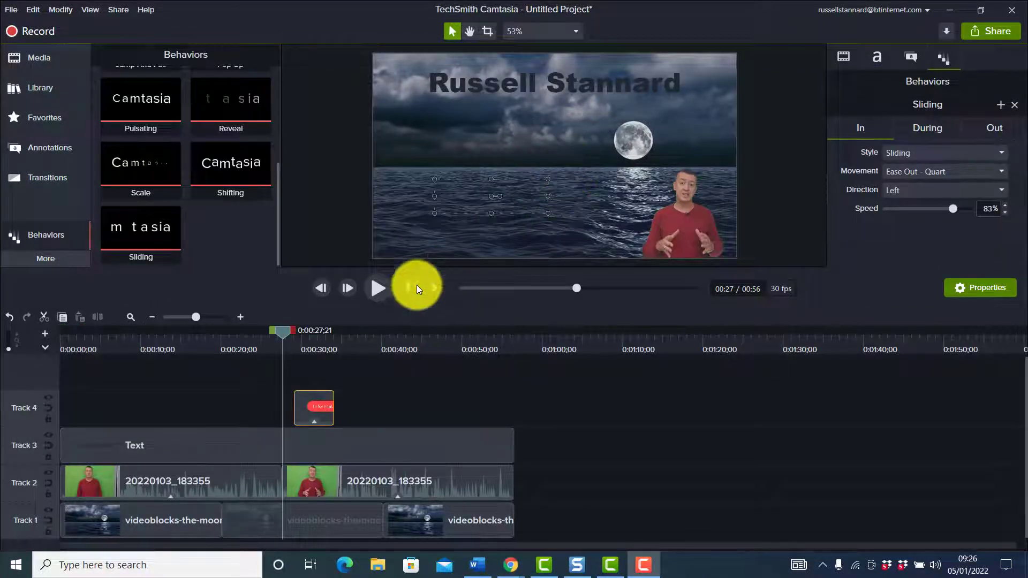
Split the moonlit sea background on Track 1 at 0:00:27;21 and delete both background pieces after the split
left_click(336, 522)
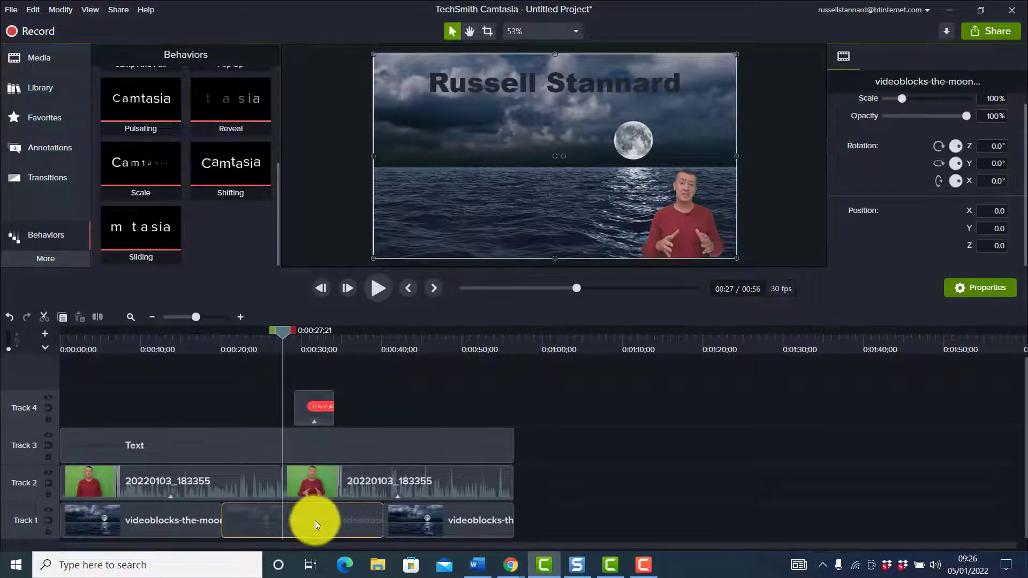
left_click(99, 315)
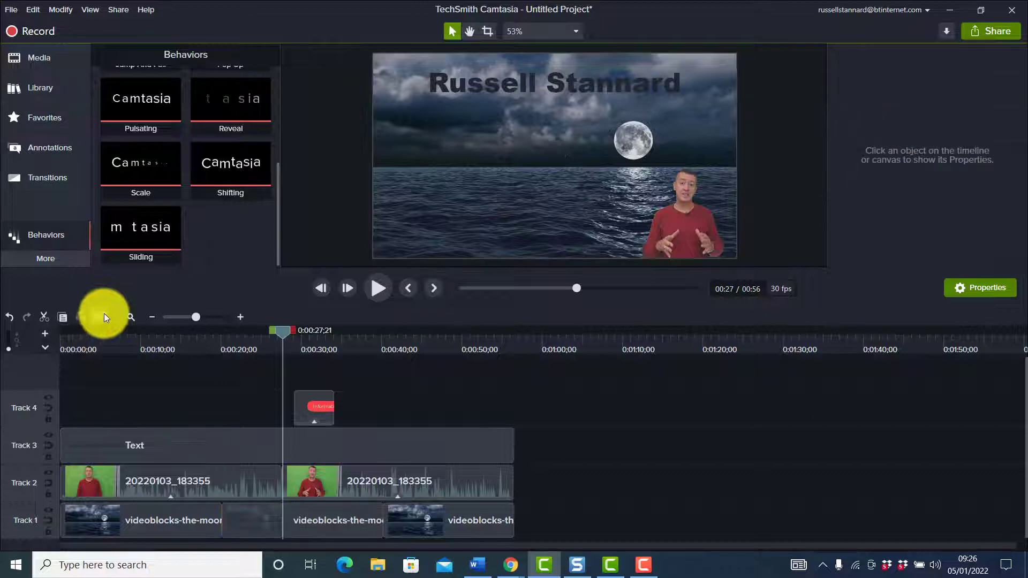
left_click(459, 524)
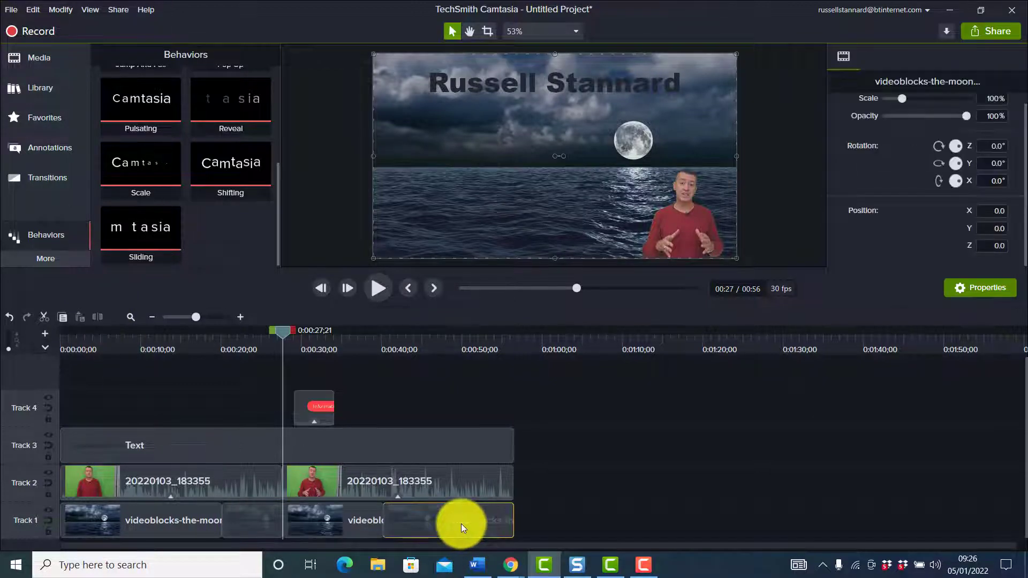
key("Delete")
left_click_drag(360, 534, 347, 534)
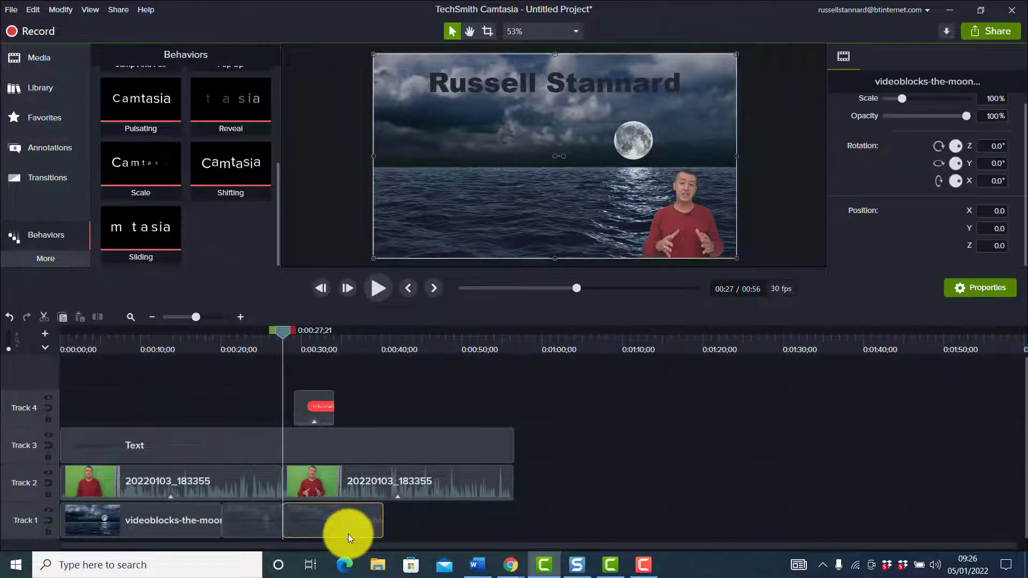
key("Delete")
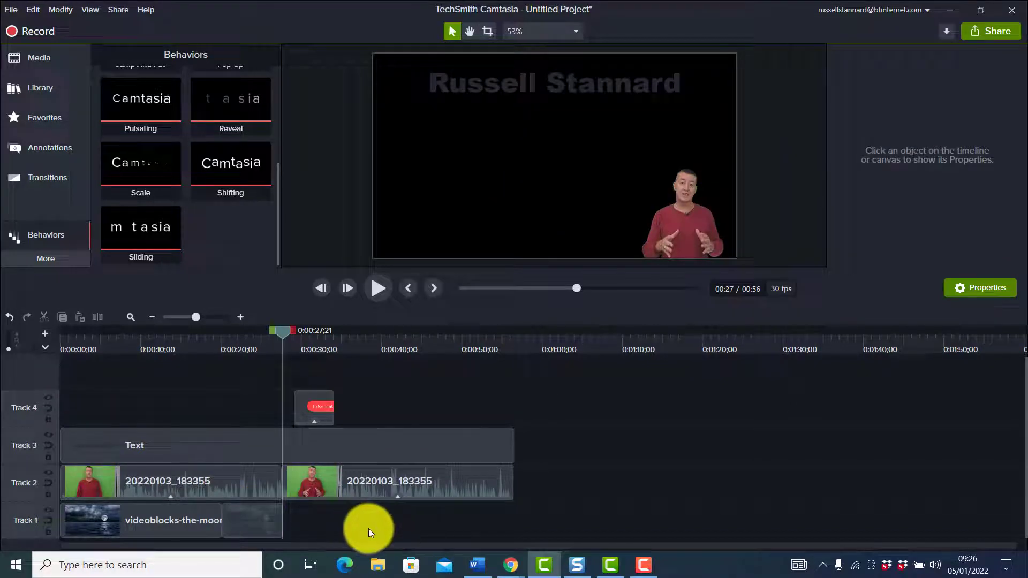
Import the videoblocks blue particles motion background and place it on Track 1 at 0:00:27;21, directly after the moonlit sea
left_click(28, 59)
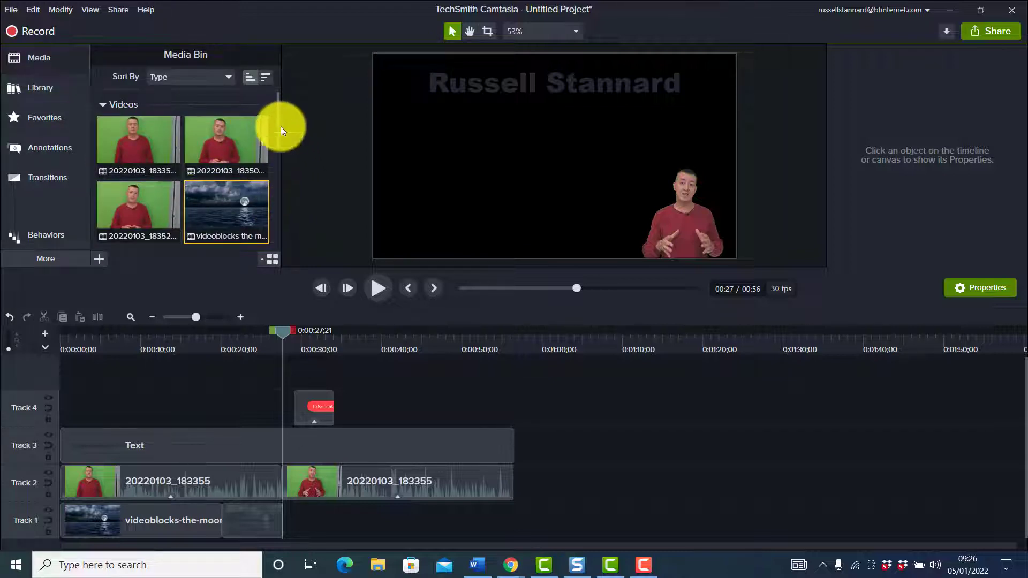
left_click_drag(278, 104, 15, 6)
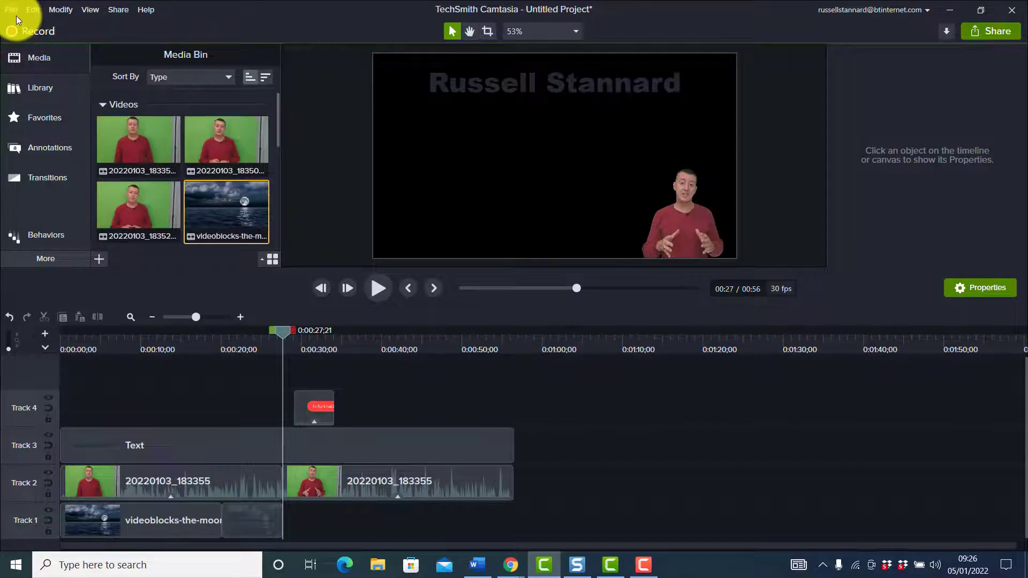
left_click(12, 9)
mouse_move(46, 139)
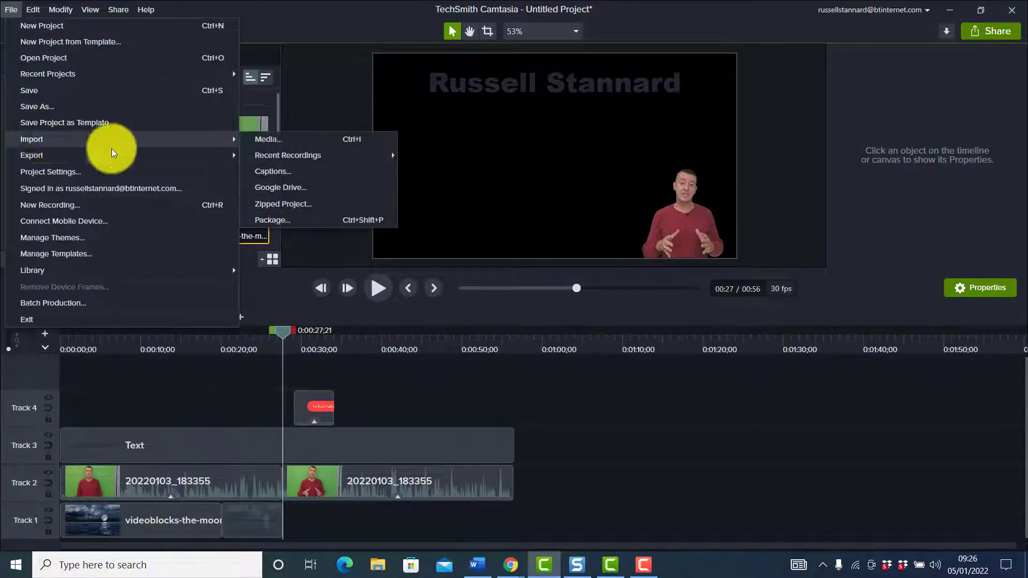
left_click(289, 145)
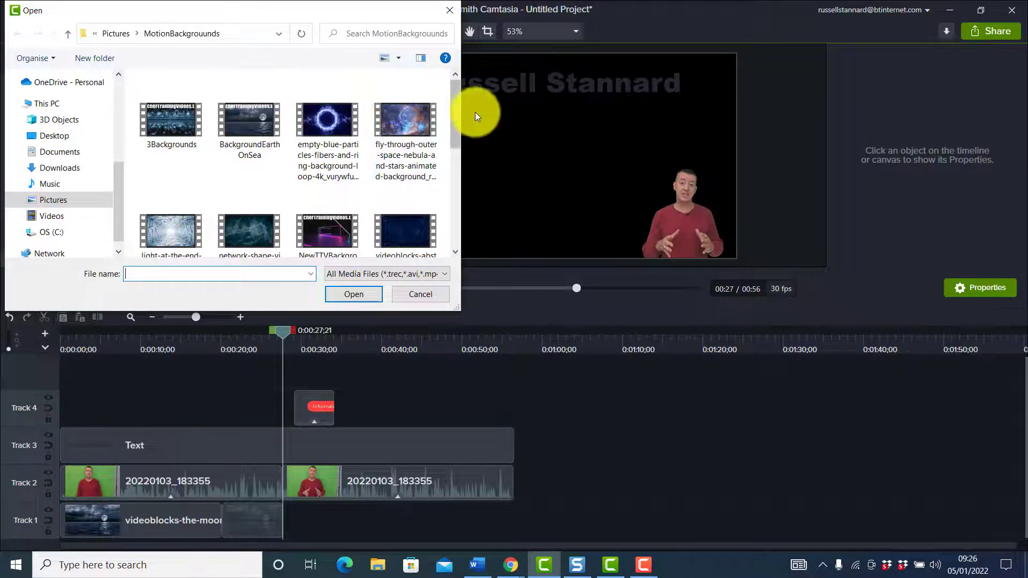
left_click_drag(457, 106, 451, 214)
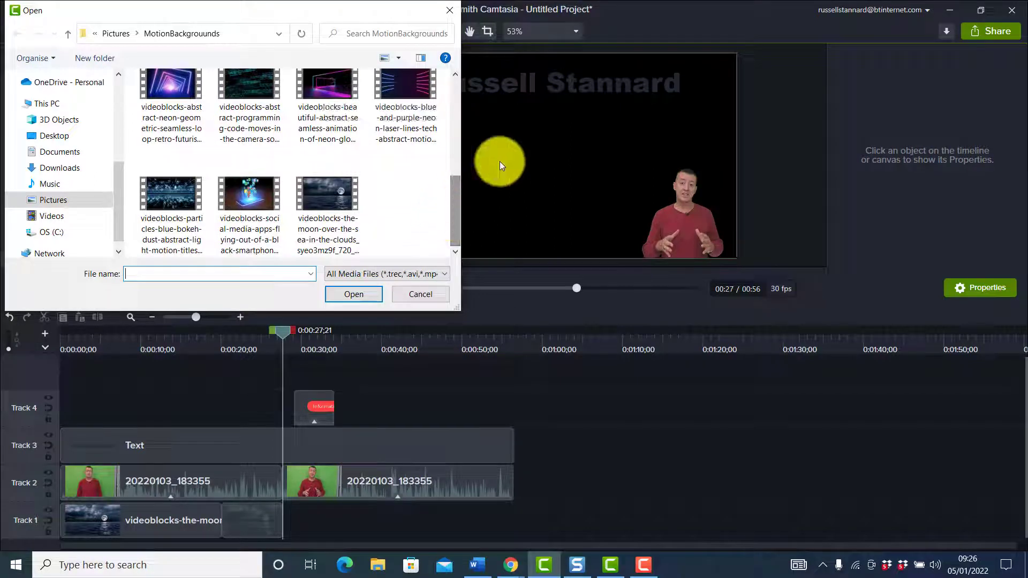
left_click(157, 199)
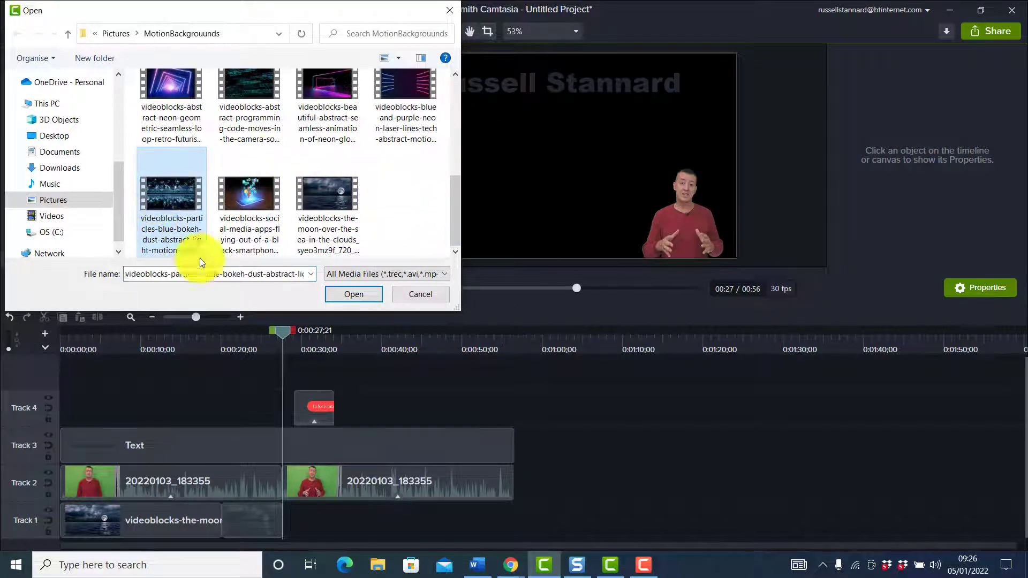
left_click(350, 295)
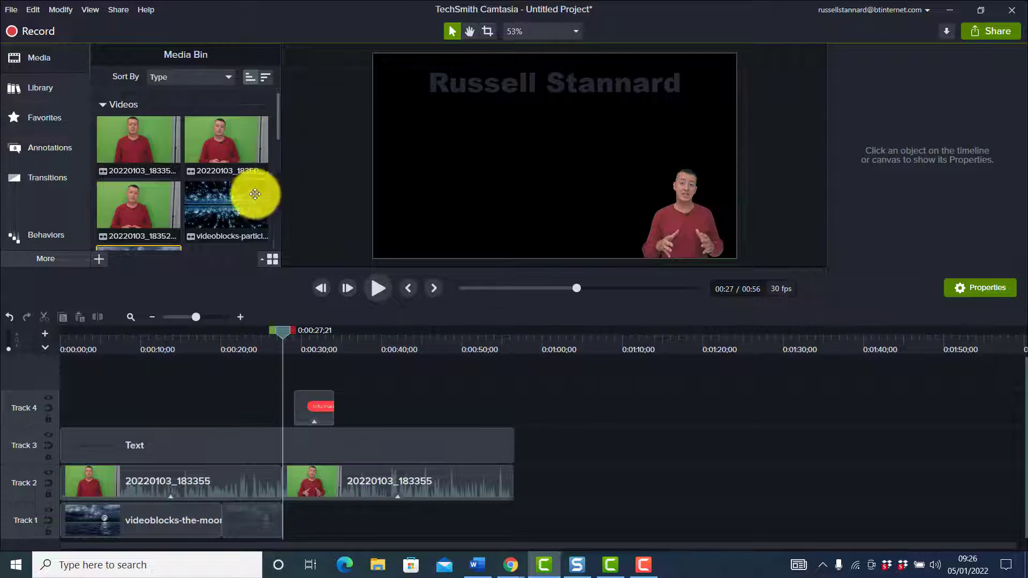
left_click_drag(253, 195, 250, 501)
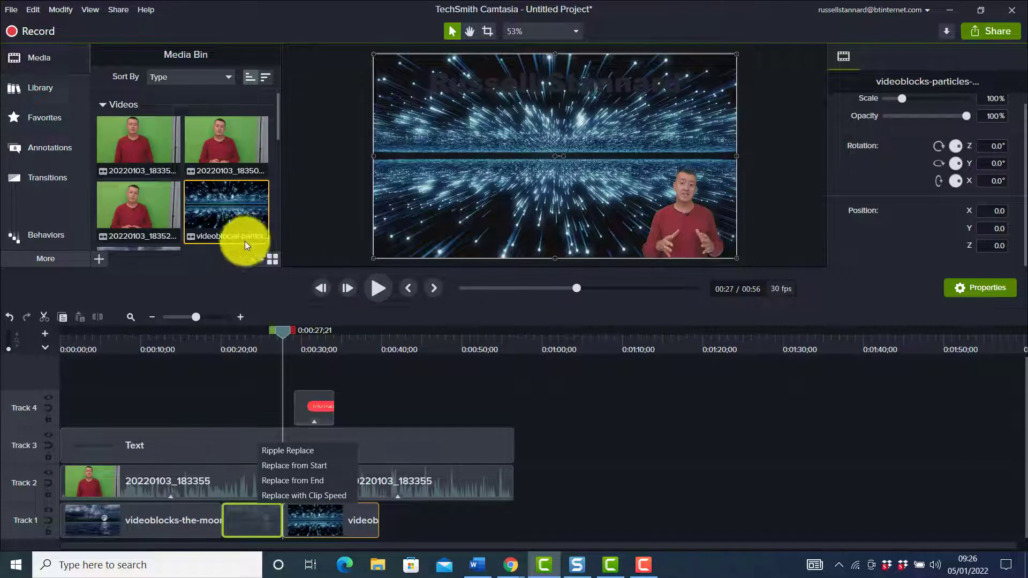
key("Escape")
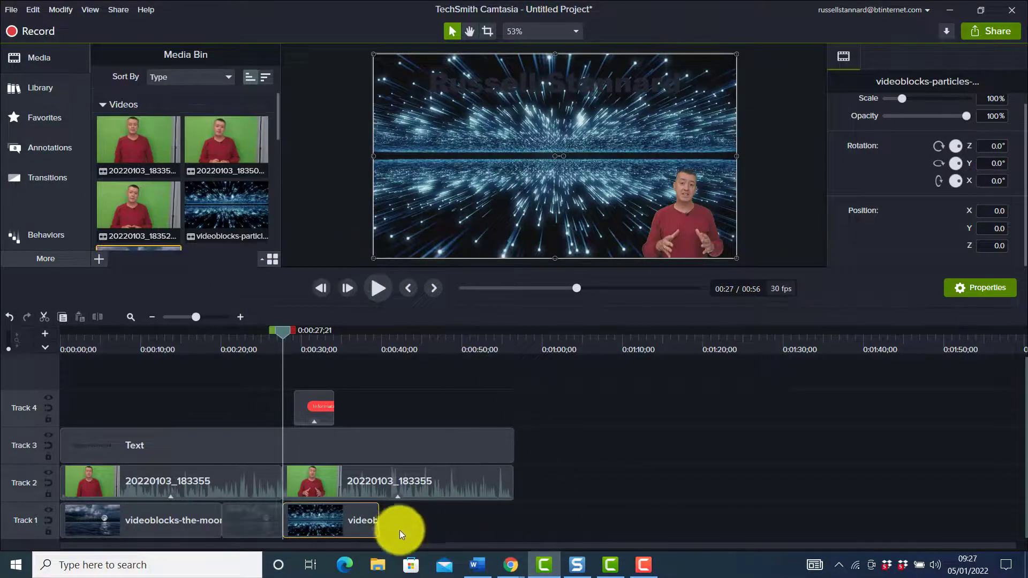
Copy the particles clip and paste it twice on Track 1, closing the gaps so the background runs beyond the presenter's clip
right_click(313, 523)
left_click(349, 195)
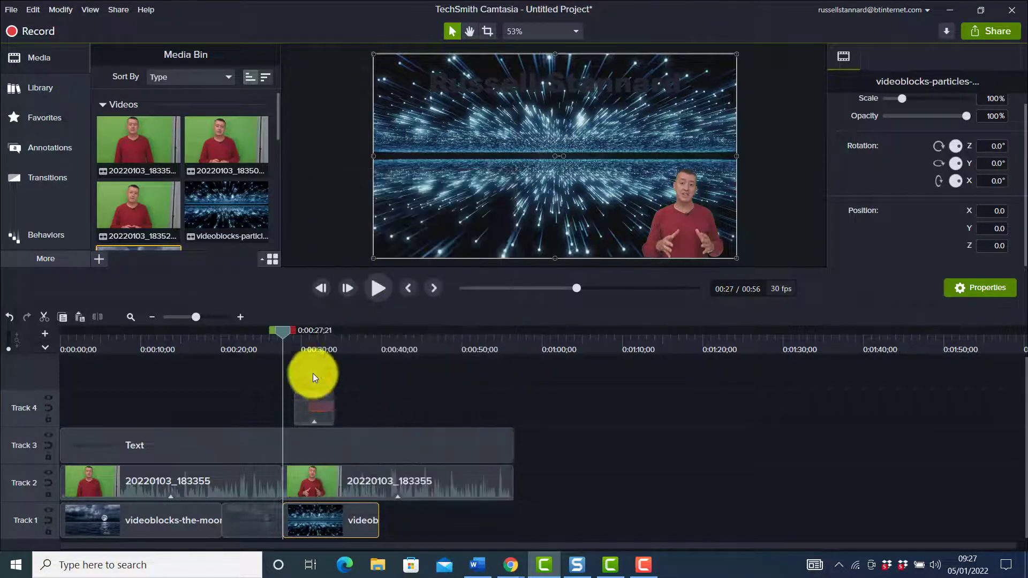
left_click(414, 372)
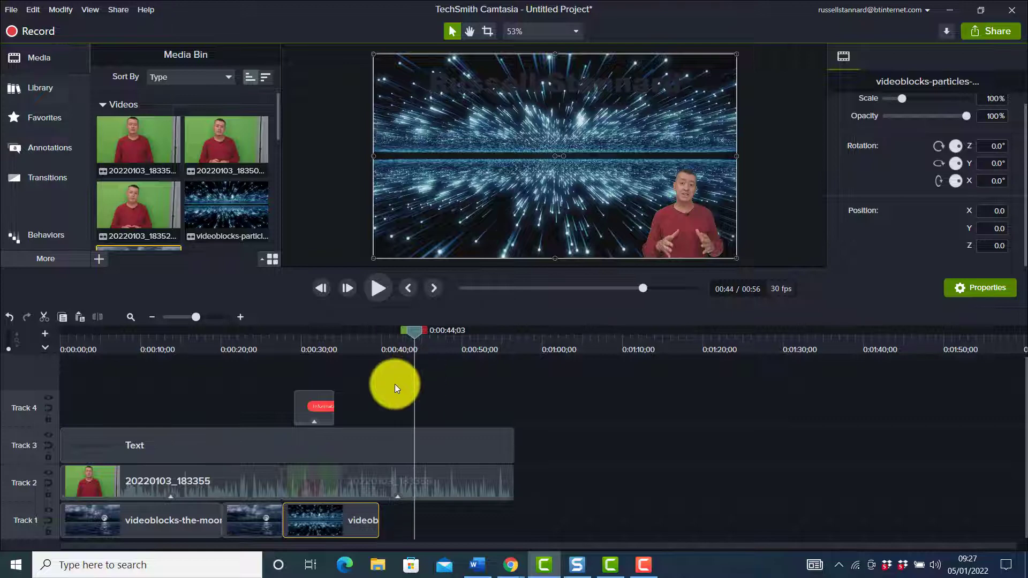
key("ctrl+v")
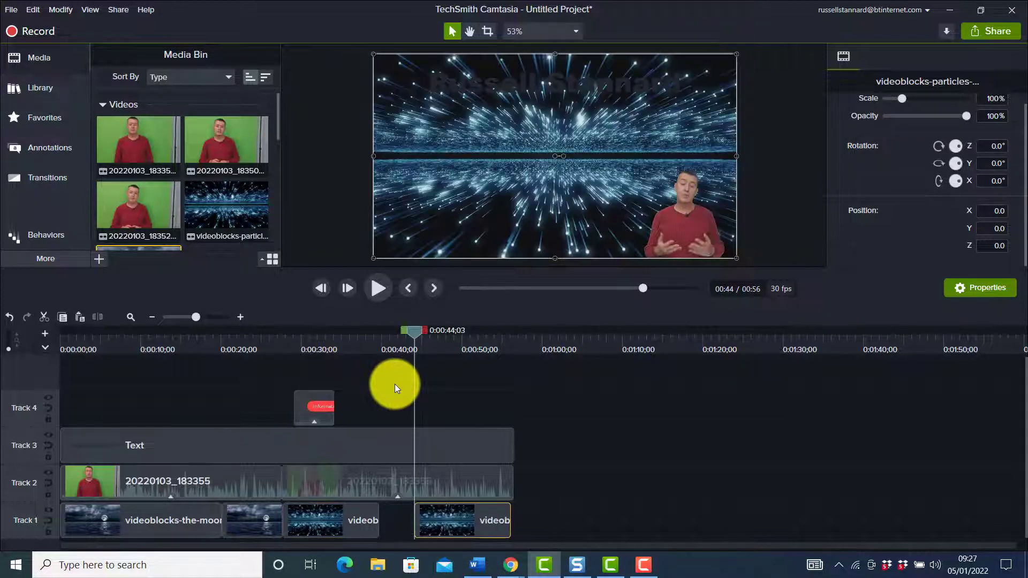
left_click_drag(467, 513, 418, 514)
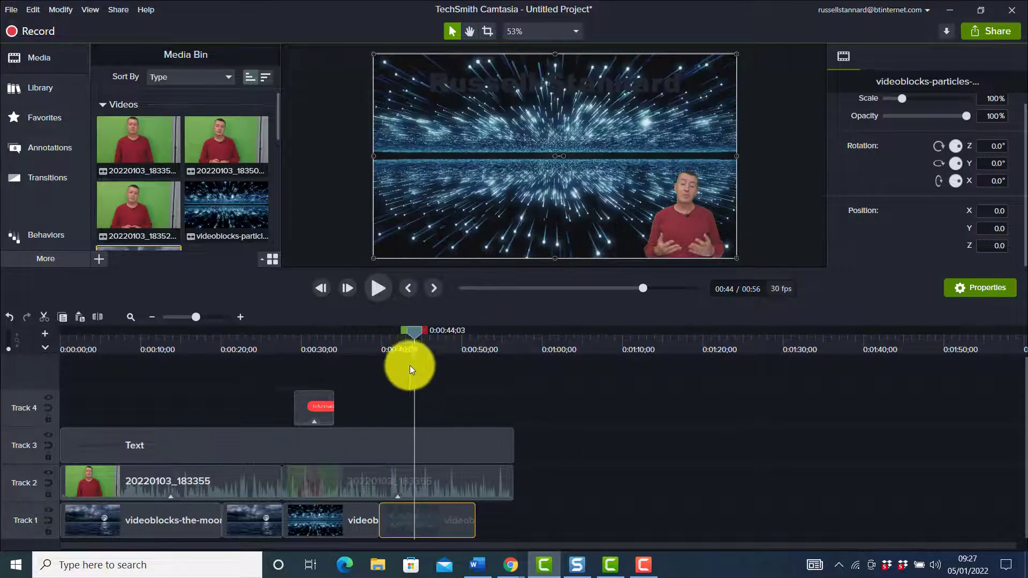
left_click_drag(410, 330, 491, 348)
key("ctrl+v")
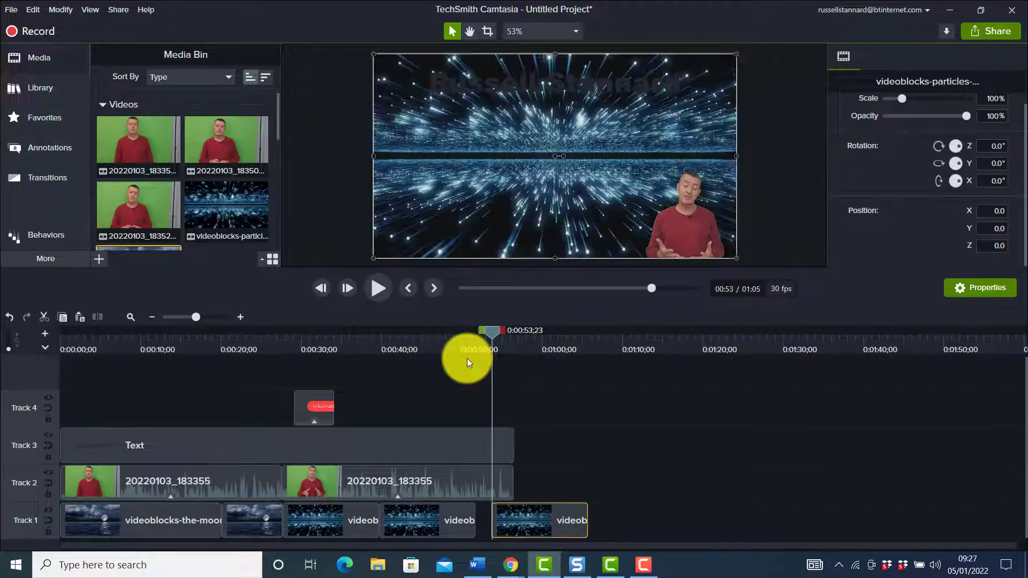
left_click_drag(537, 523, 514, 521)
Play the video from about 0:00:21 past the background change to 0:00:31;19 to check the new particles section
left_click_drag(493, 331, 230, 337)
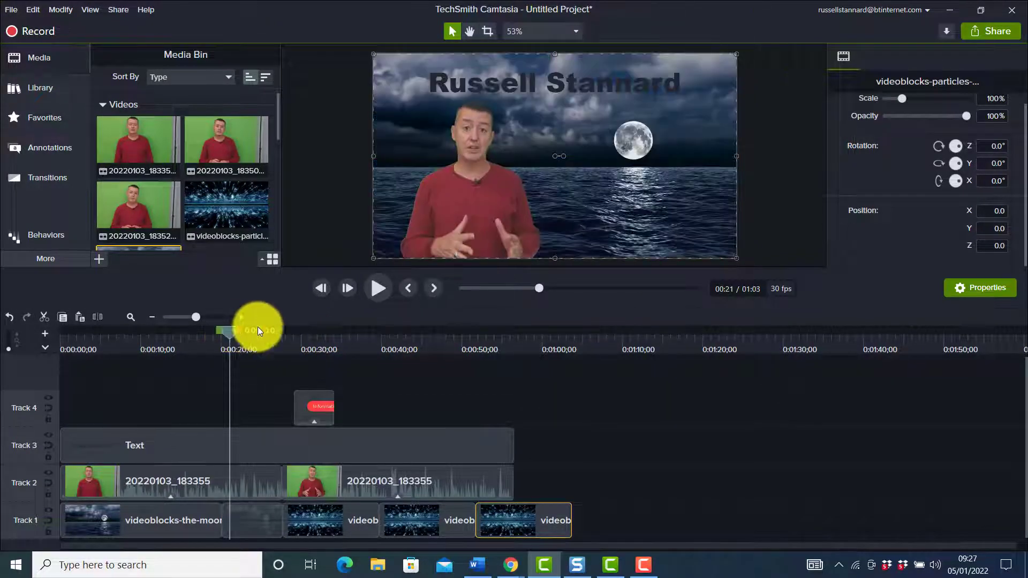
left_click(379, 289)
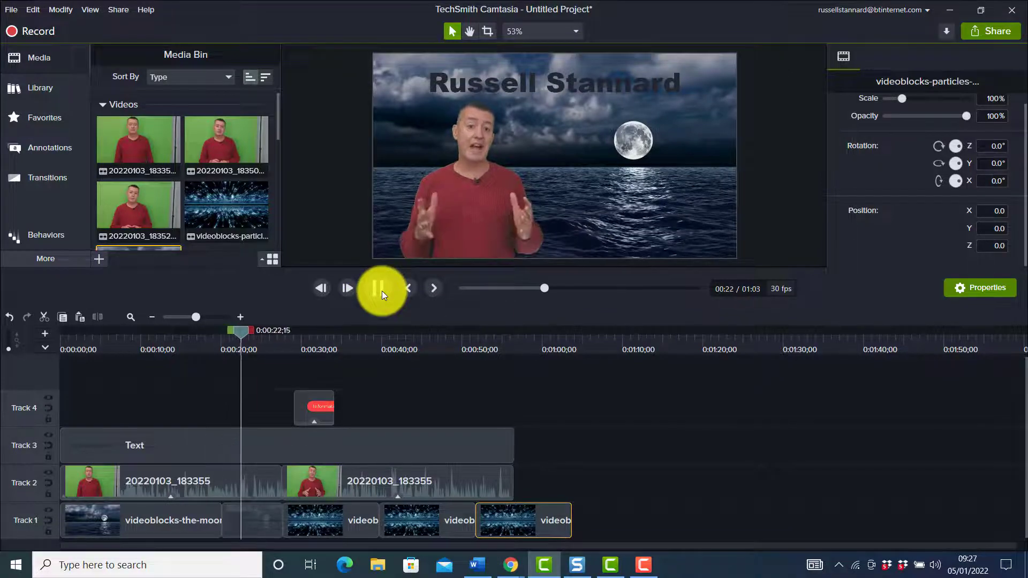
left_click(381, 290)
left_click_drag(239, 329, 272, 330)
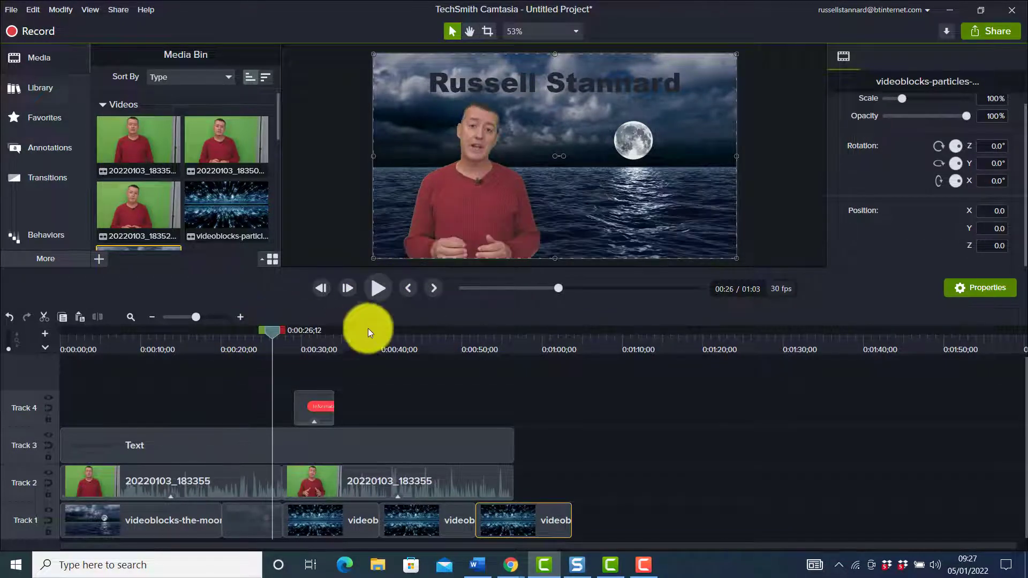
left_click(378, 288)
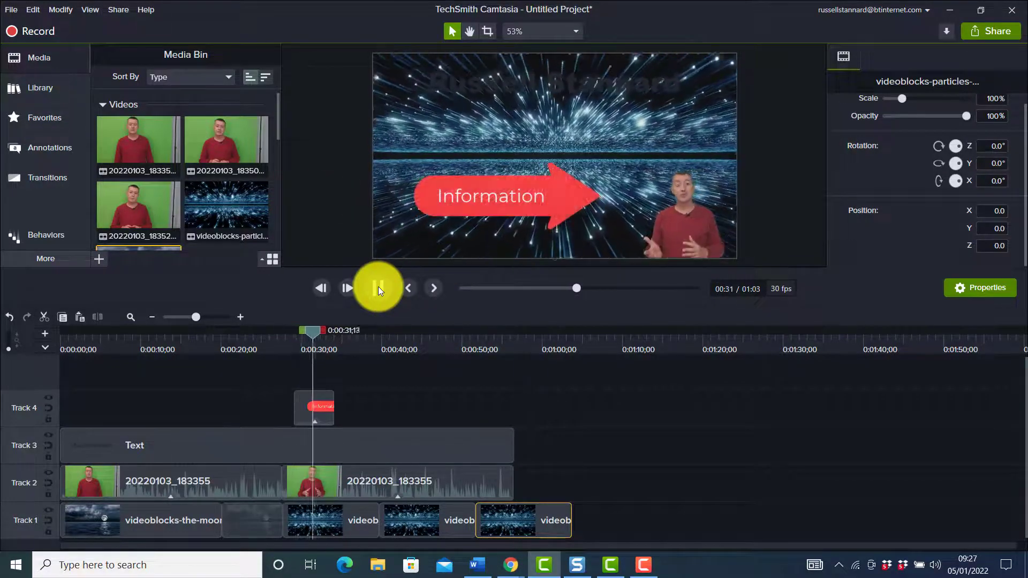
left_click(428, 251)
Recolour the name title on Track 3 with the default palette's near-white swatch and check it over both backgrounds up to 0:00:45;02
left_click(393, 451)
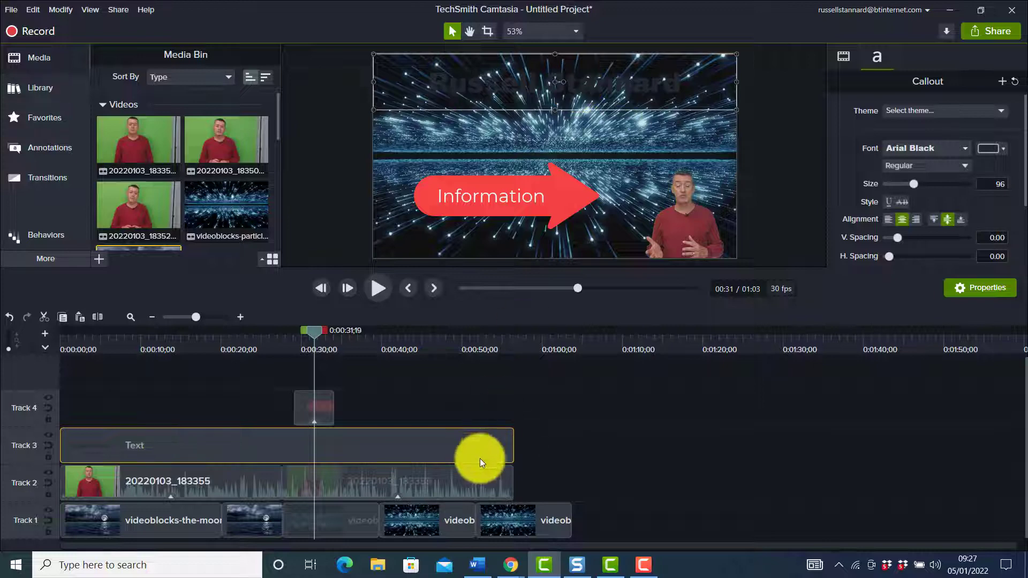
key("ctrl+Home")
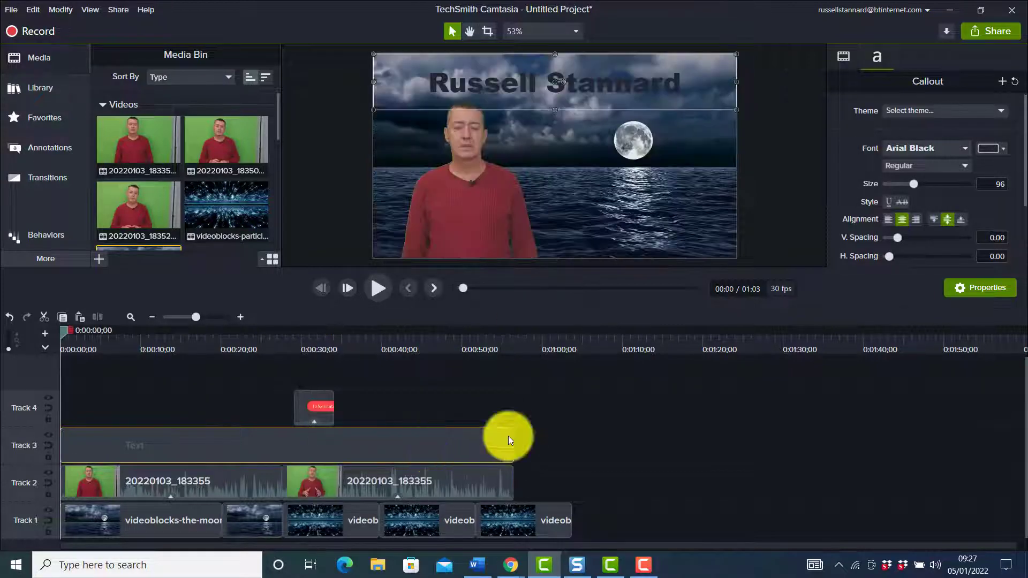
left_click(996, 149)
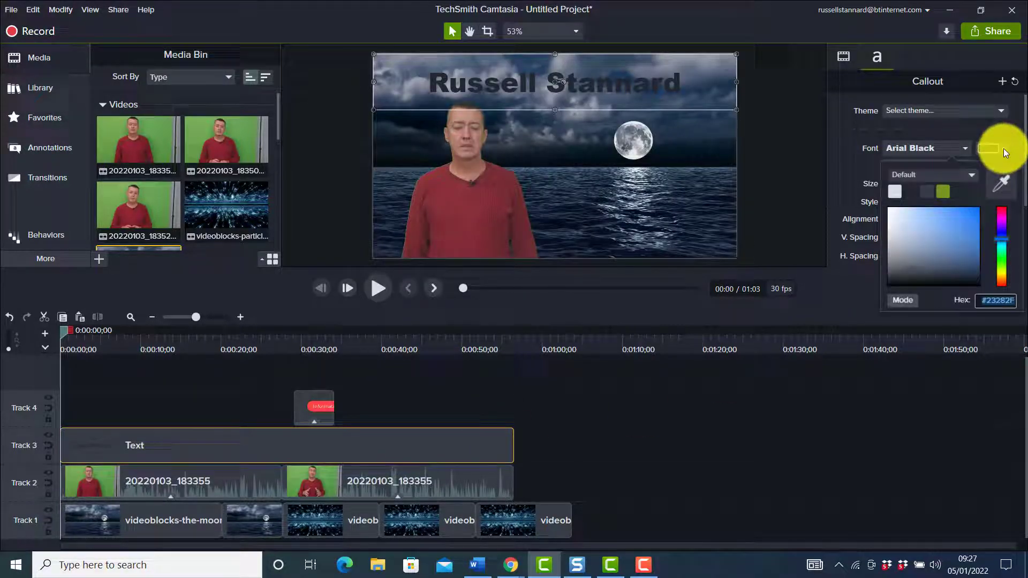
left_click(897, 192)
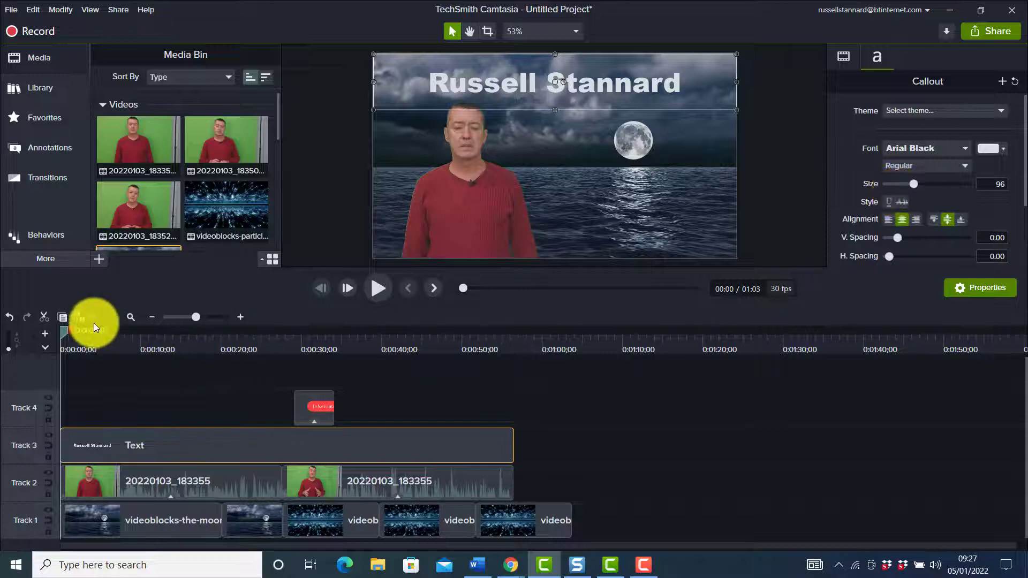
left_click_drag(68, 330, 423, 402)
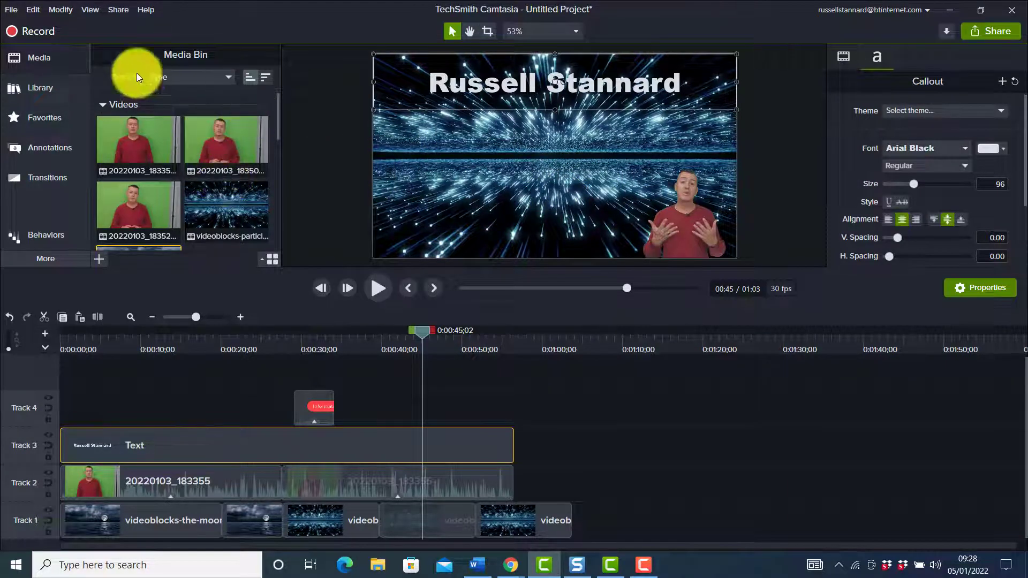
Look over the TeacherTrainingVideos home page in the browser down to its contact section
left_click(36, 147)
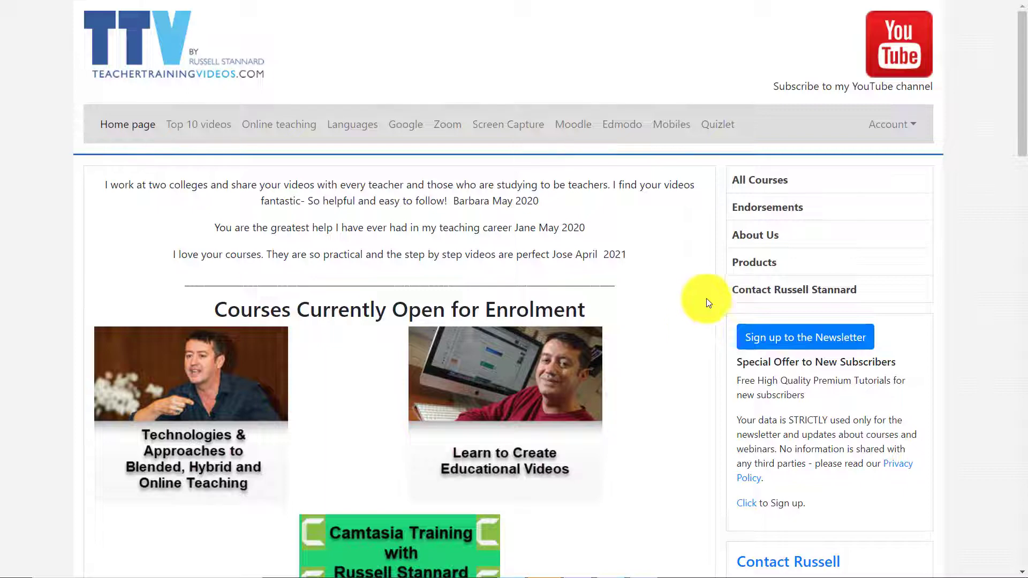
left_click_drag(1022, 122, 1018, 207)
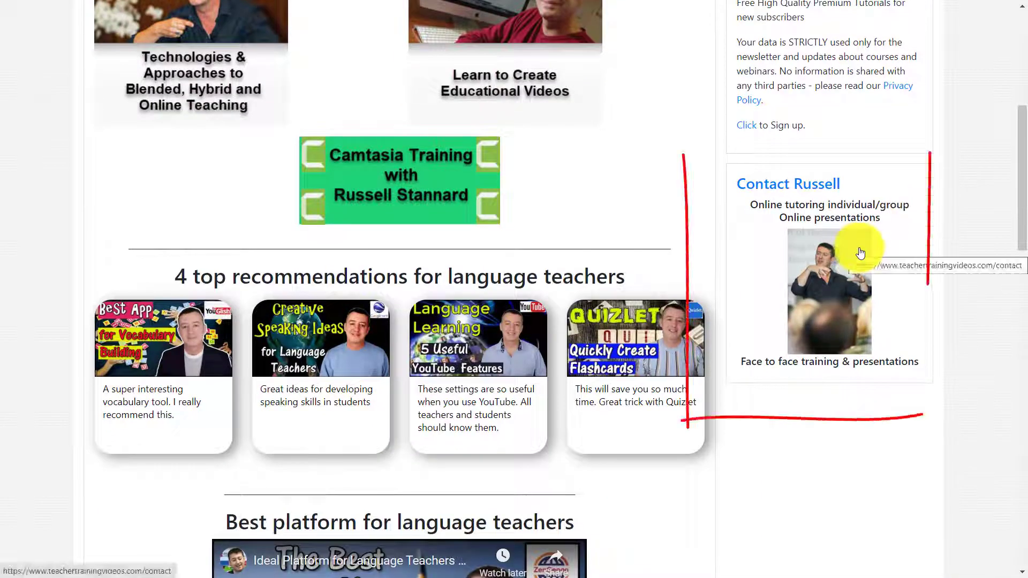